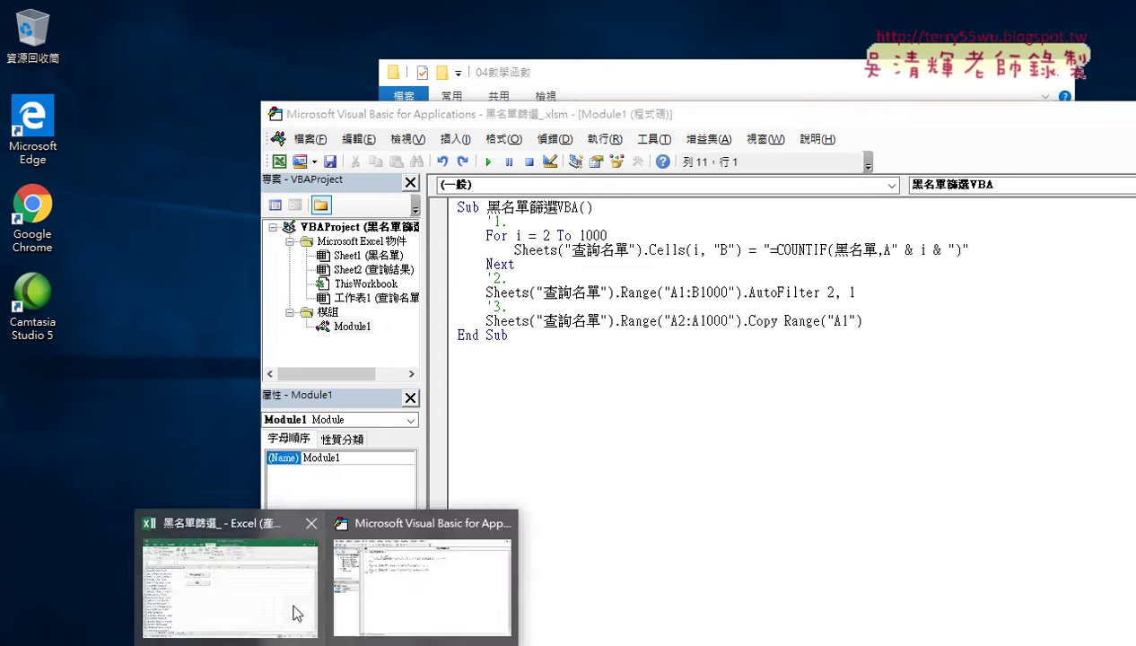
# - Review the blacklist macro's 查詢名單 loop and AutoFilter field 2, criterion 1, then show the filtered sheet
pyautogui.click(294, 607)
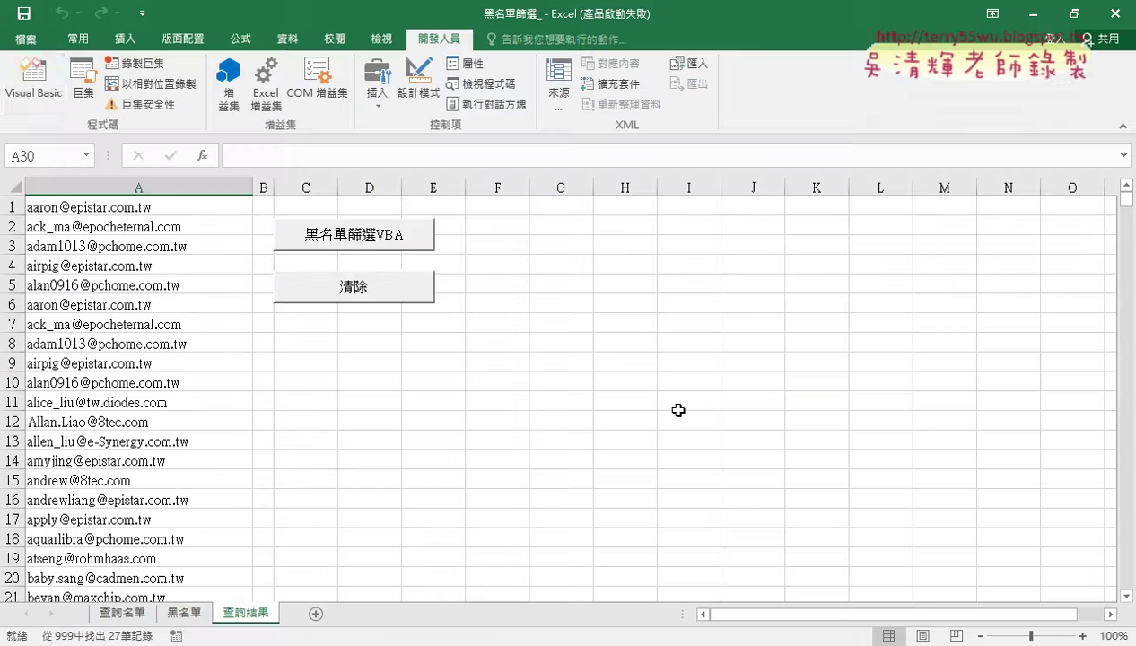
pyautogui.click(33, 79)
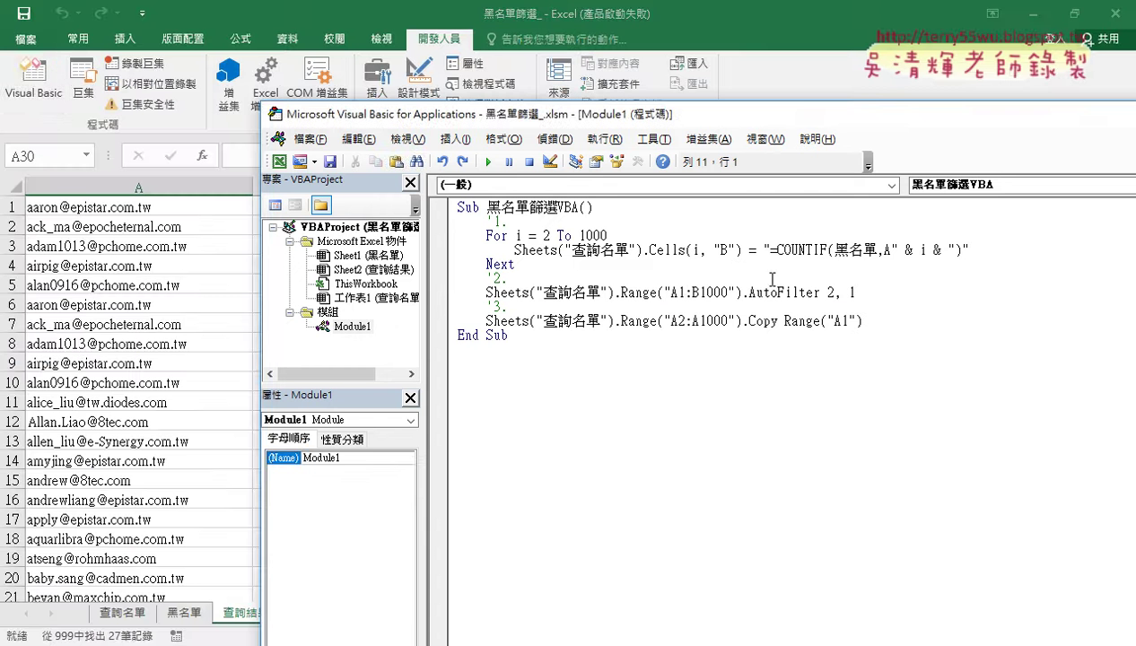
pyautogui.moveTo(650, 249); pyautogui.dragTo(513, 251)
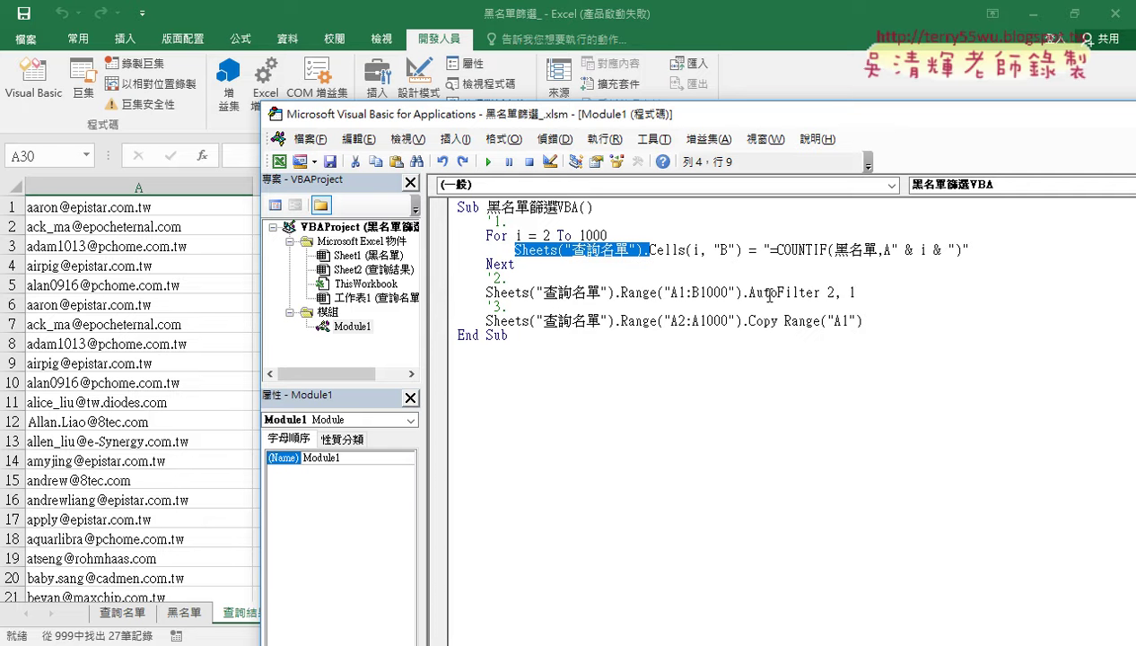
pyautogui.click(829, 292)
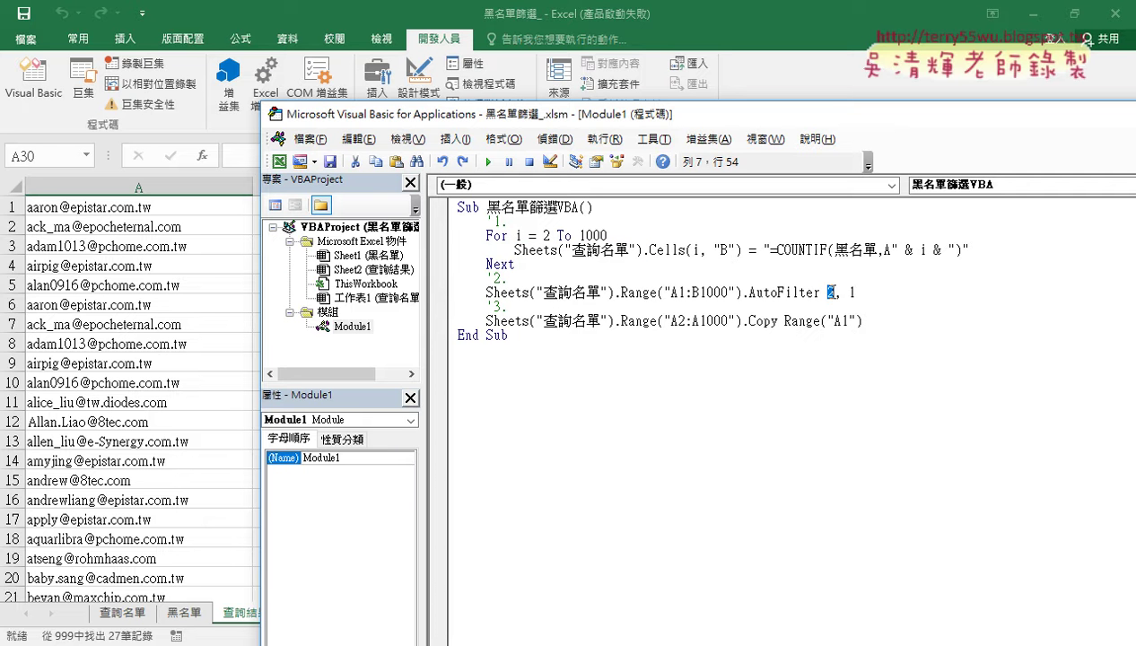
pyautogui.press('Right')
pyautogui.press('Right')
pyautogui.press('Right')
pyautogui.moveTo(723, 125); pyautogui.dragTo(841, 115)
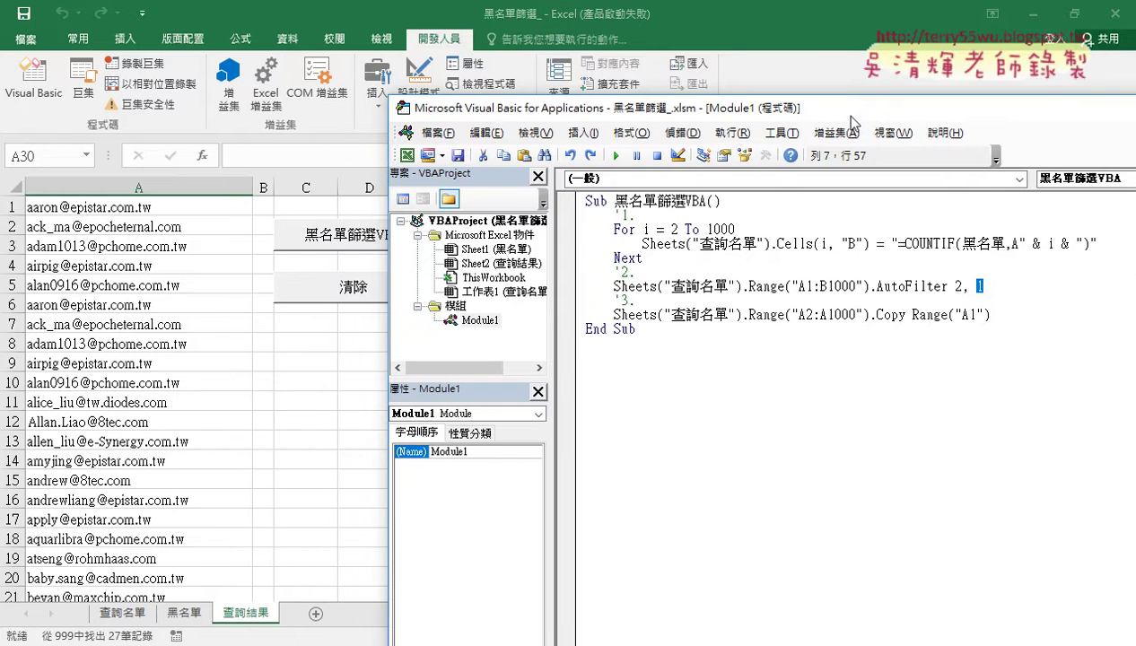
pyautogui.click(146, 618)
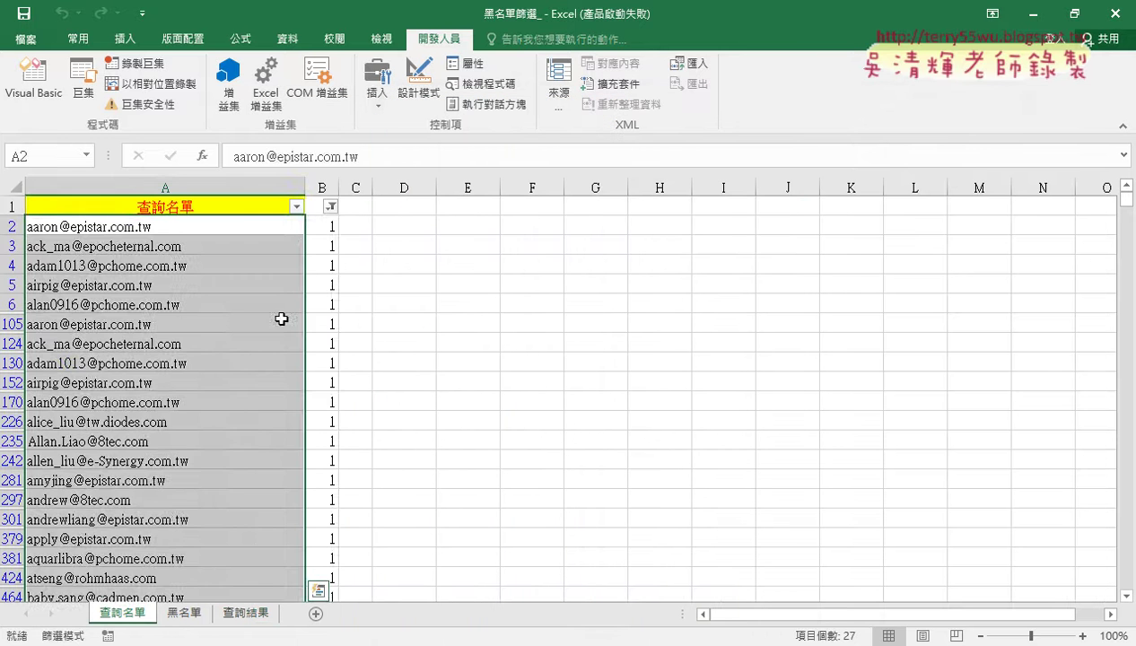
# - Select column B, then review the macro's AutoFilter statement and line 9's copy range
pyautogui.click(319, 185)
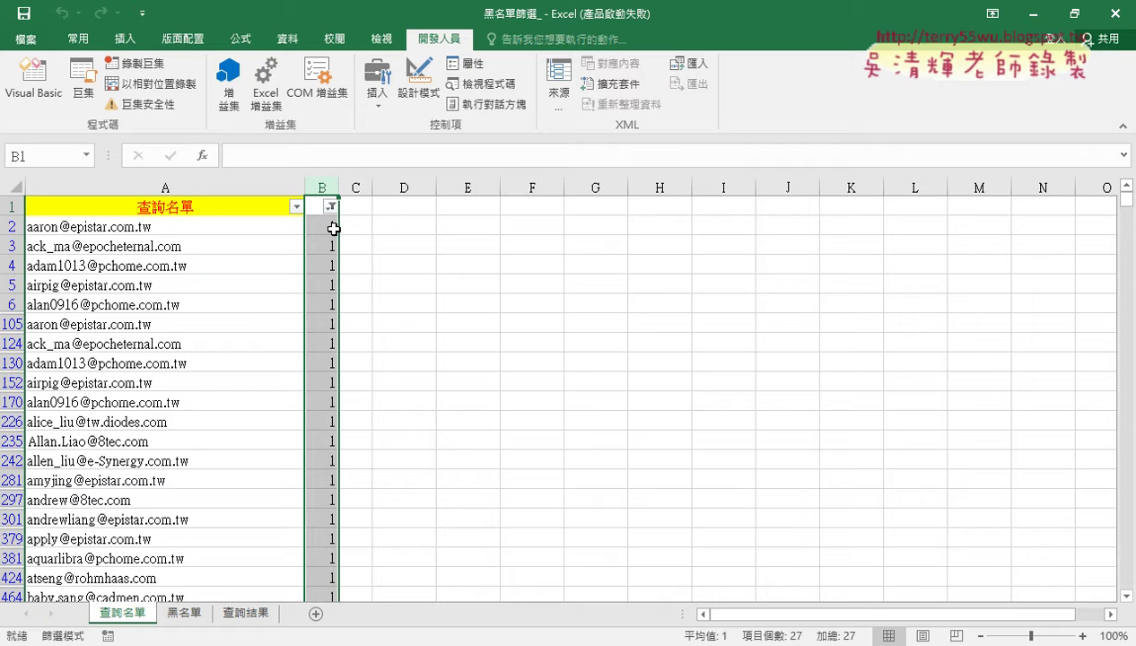
pyautogui.click(45, 89)
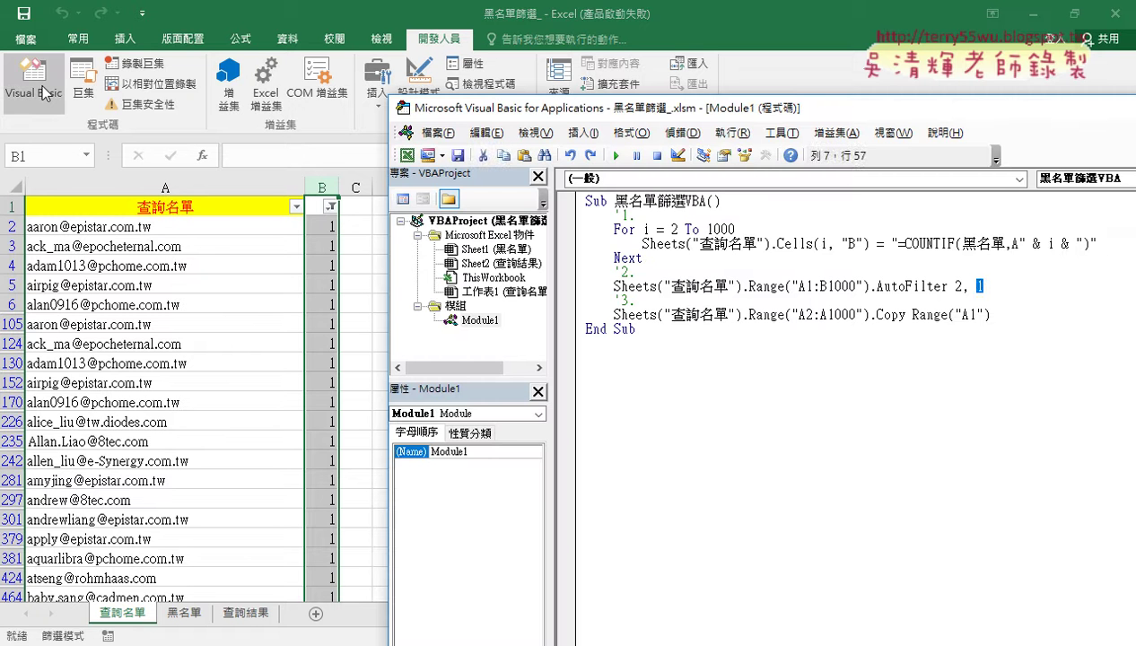
pyautogui.moveTo(984, 286); pyautogui.dragTo(613, 287)
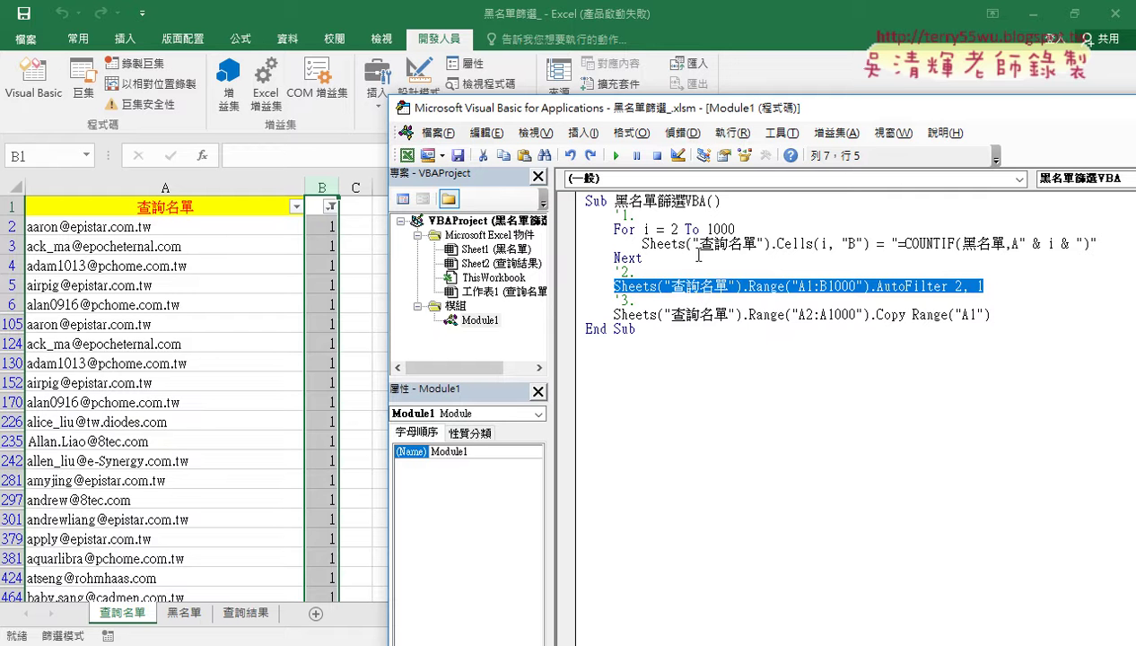
pyautogui.moveTo(904, 315); pyautogui.dragTo(749, 315)
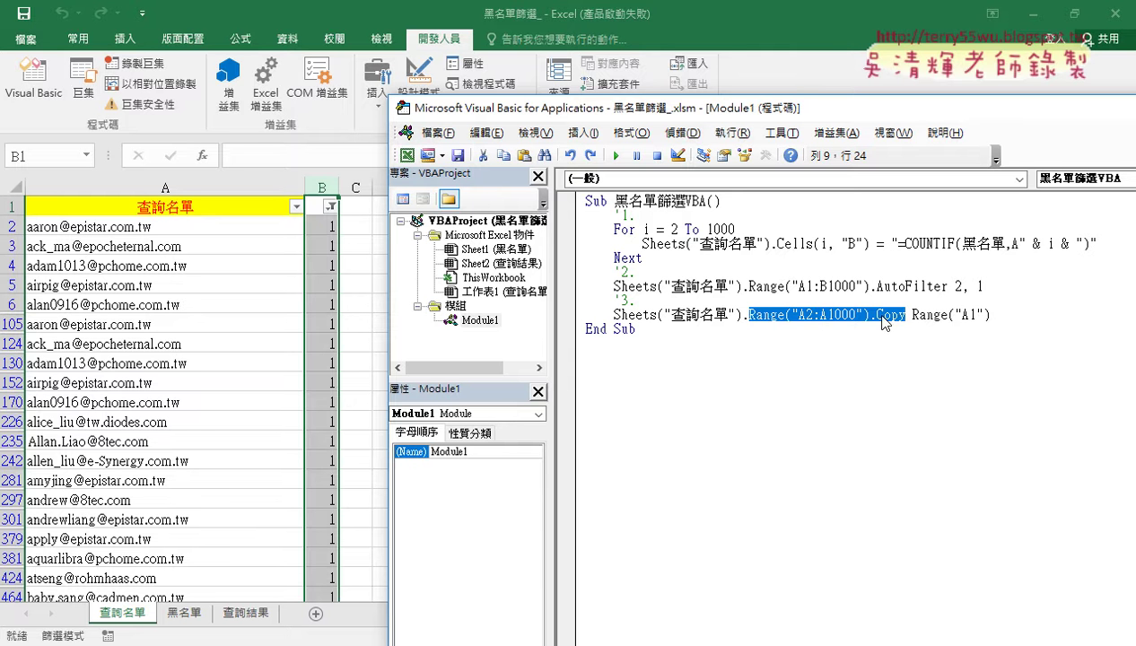
pyautogui.click(1001, 316)
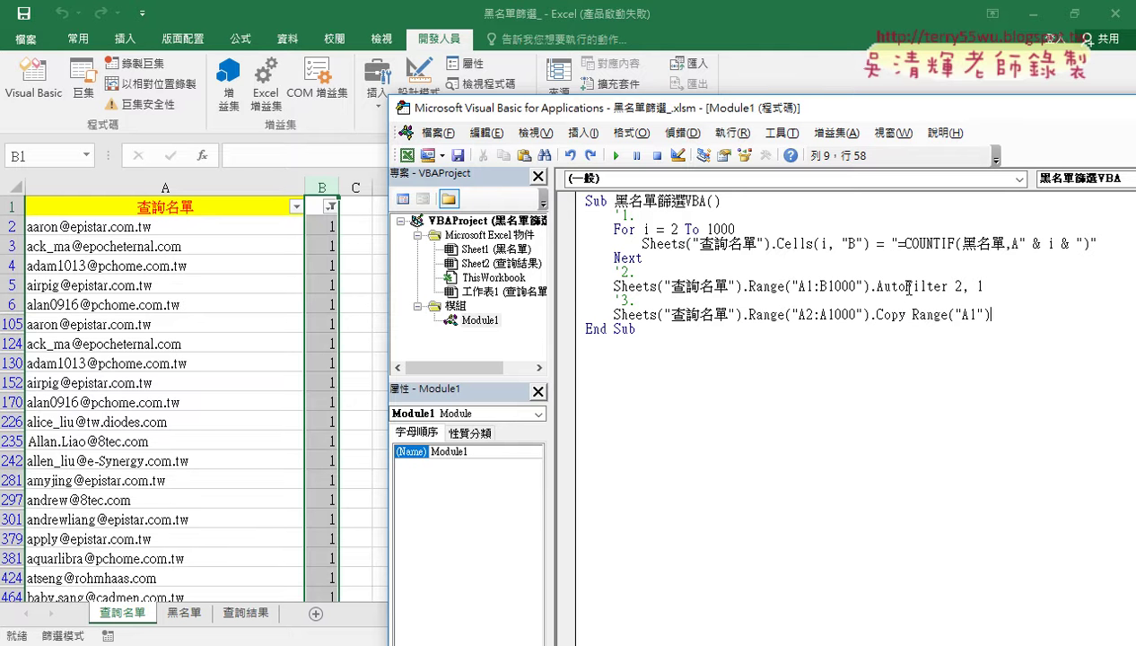
# - Open context help for the AutoFilter keyword with F1
pyautogui.click(945, 287)
pyautogui.moveTo(947, 287); pyautogui.dragTo(876, 288)
pyautogui.click(928, 286)
pyautogui.press('F1')
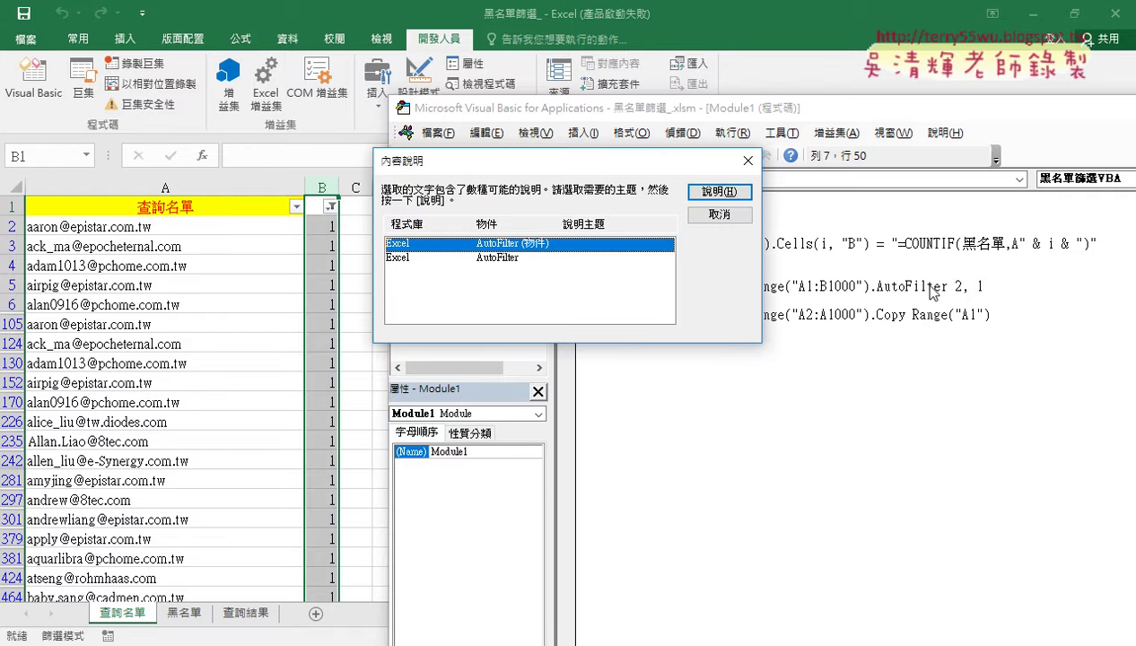
# - Launch the online help for the Excel AutoFilter object from the Context Help dialog
pyautogui.click(719, 193)
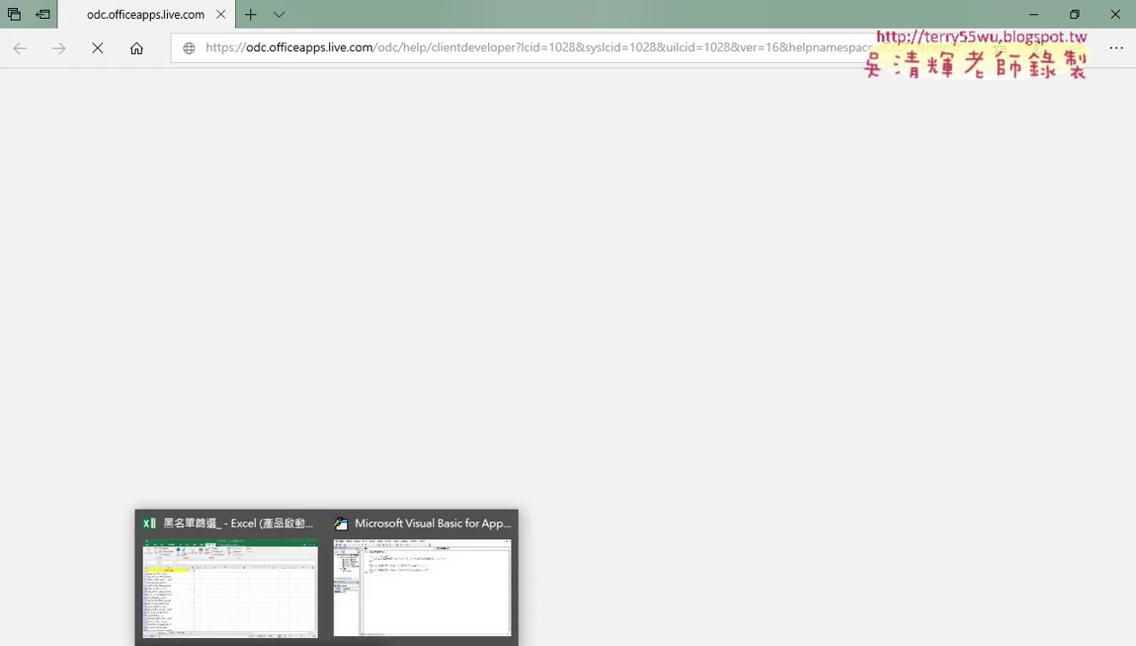
# - Copy the Range("A1:B1000").AutoFilter expression from the macro code
pyautogui.click(396, 603)
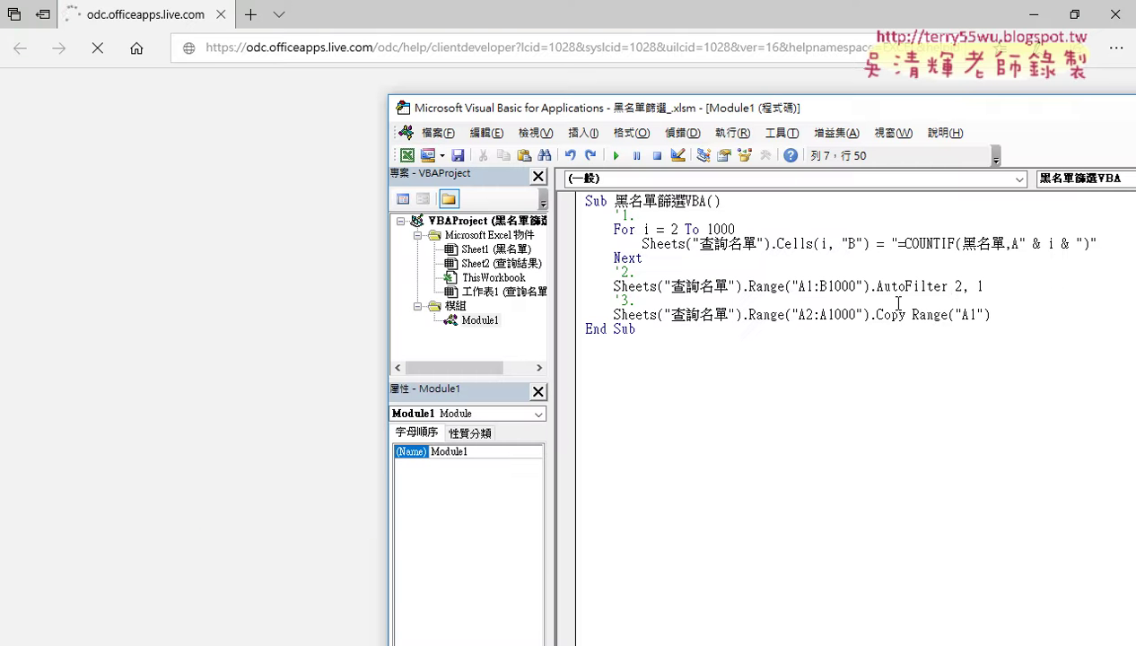
pyautogui.moveTo(948, 286); pyautogui.dragTo(748, 287)
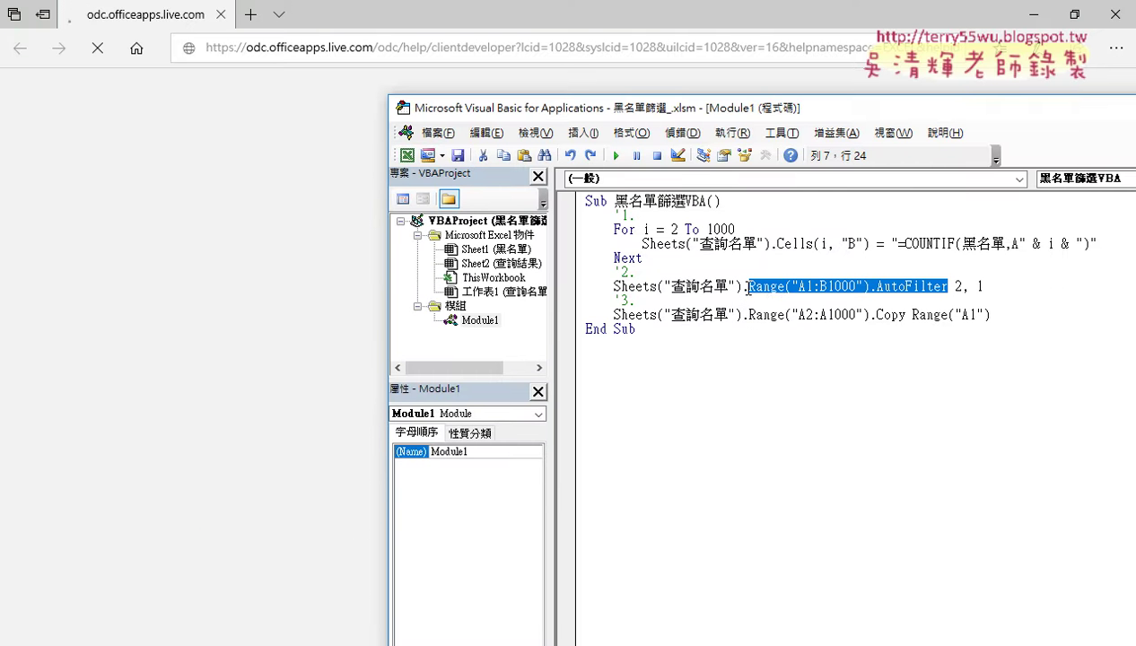
pyautogui.rightClick(883, 293)
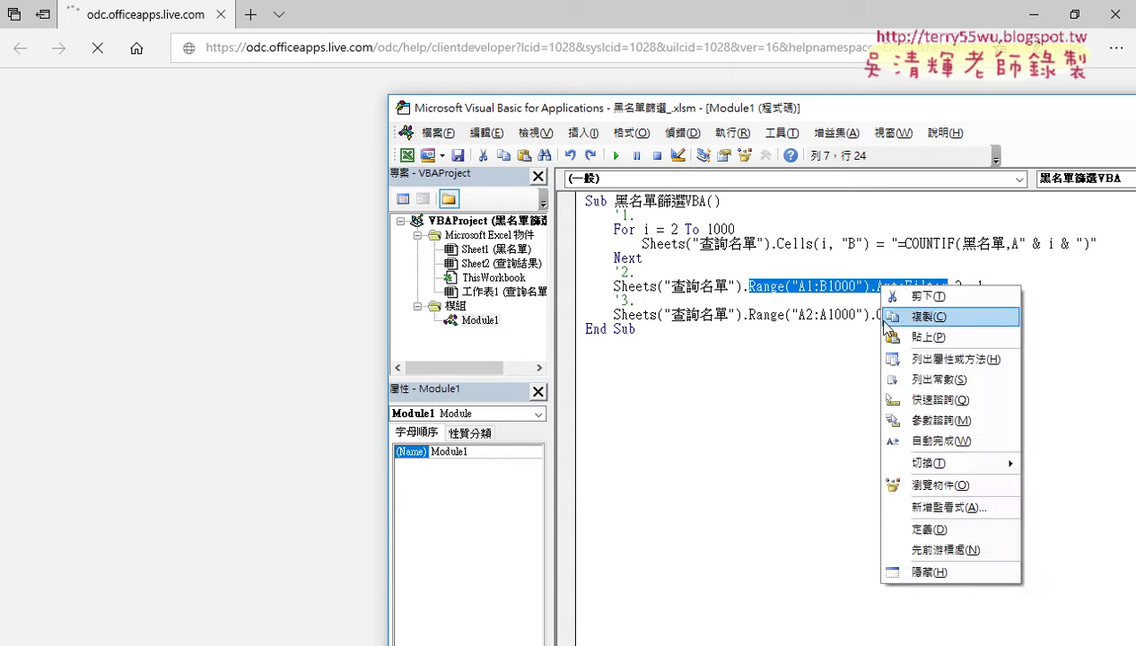
pyautogui.click(892, 322)
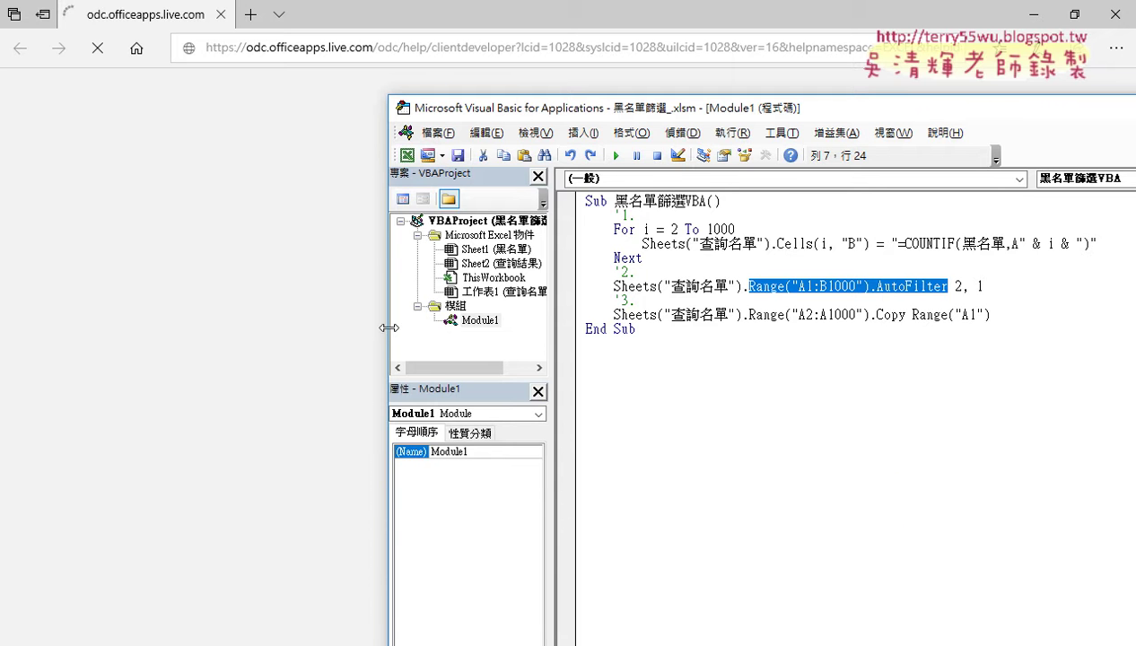
# - Close the unloaded Edge help page and place the cursor below End Sub
pyautogui.click(252, 194)
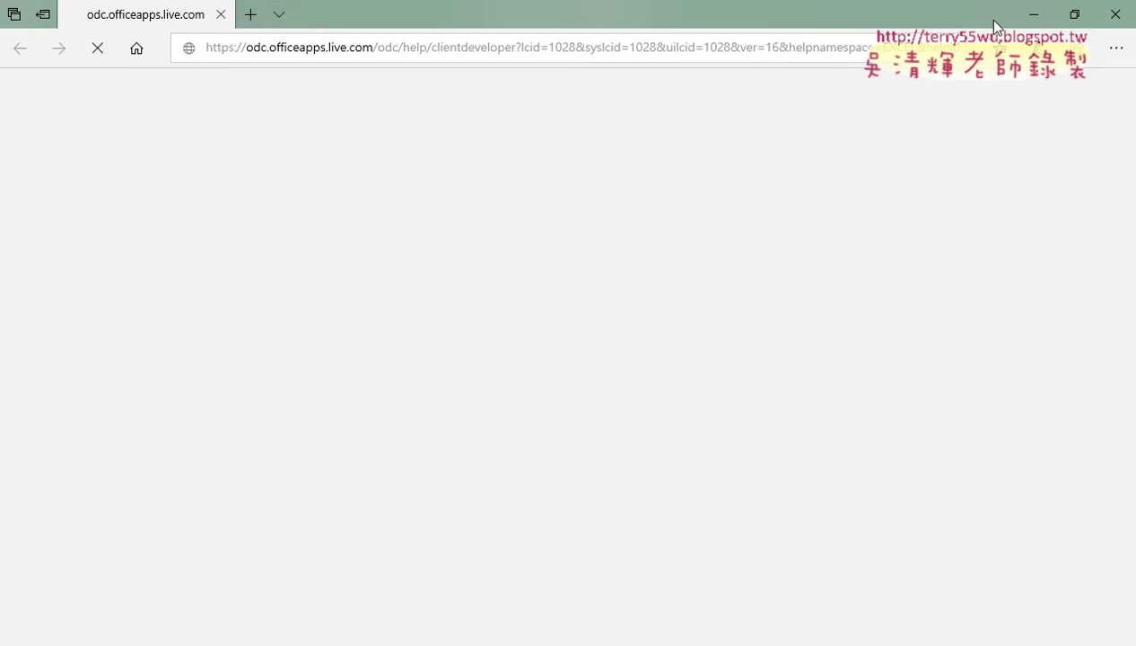
pyautogui.click(1119, 16)
pyautogui.click(759, 355)
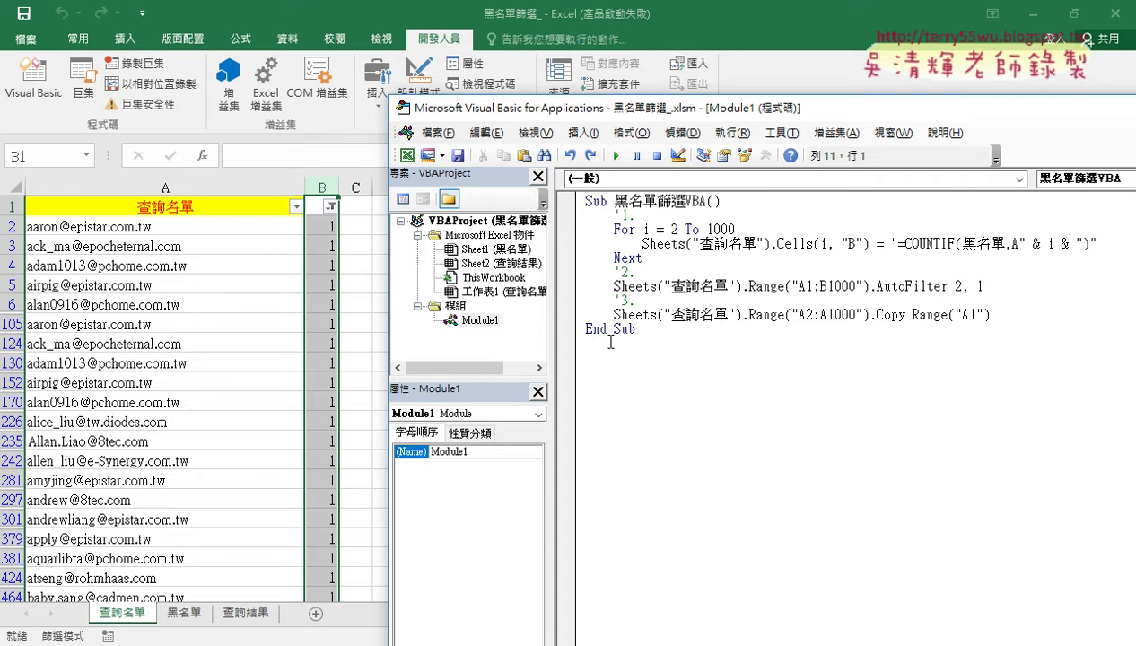
# - Create an empty Sub 清除() procedure below the blacklist macro, then show the 查詢結果 sheet
pyautogui.write('su')
pyautogui.write('b ㄑ')
pyautogui.write('ㄧㄙ')
pyautogui.press('space')
pyautogui.write('ㄔㄨˊ')
pyautogui.press('Return')
pyautogui.press('Return')
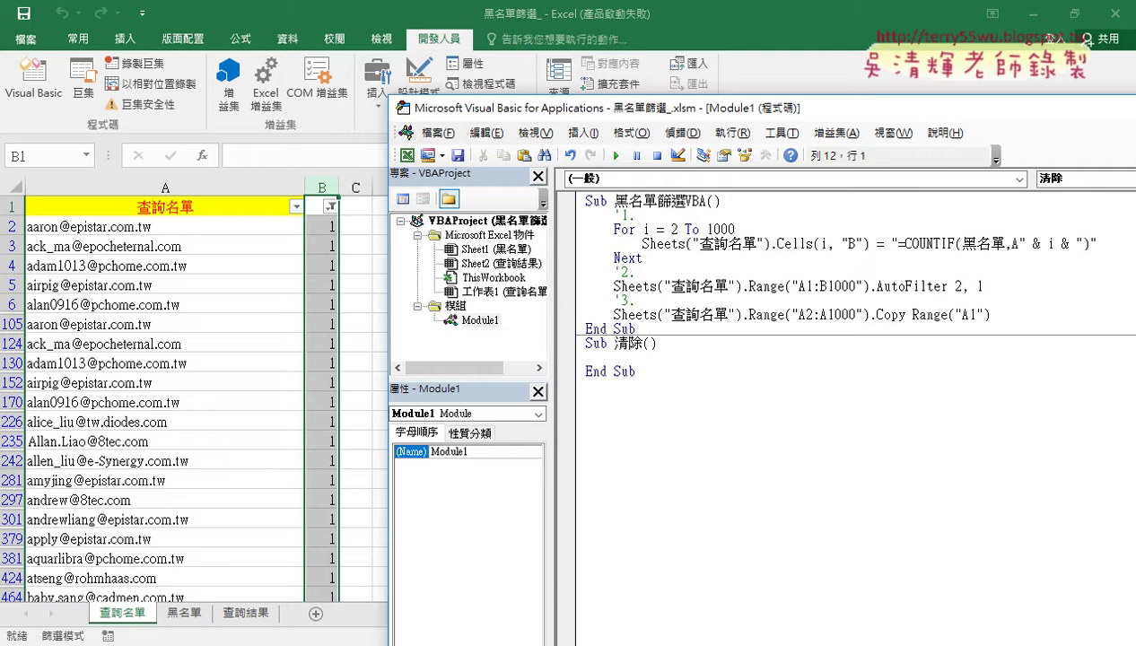
pyautogui.press('Tab')
pyautogui.click(260, 613)
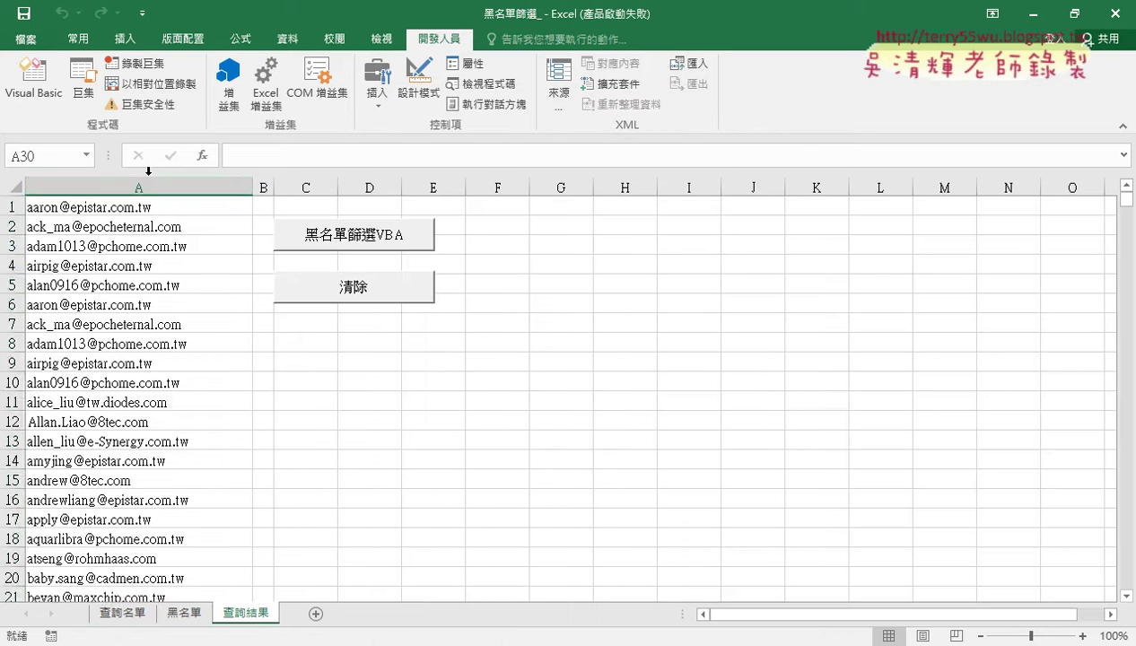
# - Delete column A's emails on 查詢結果, undo it, and return to the VBA editor
pyautogui.click(148, 175)
pyautogui.press('Delete')
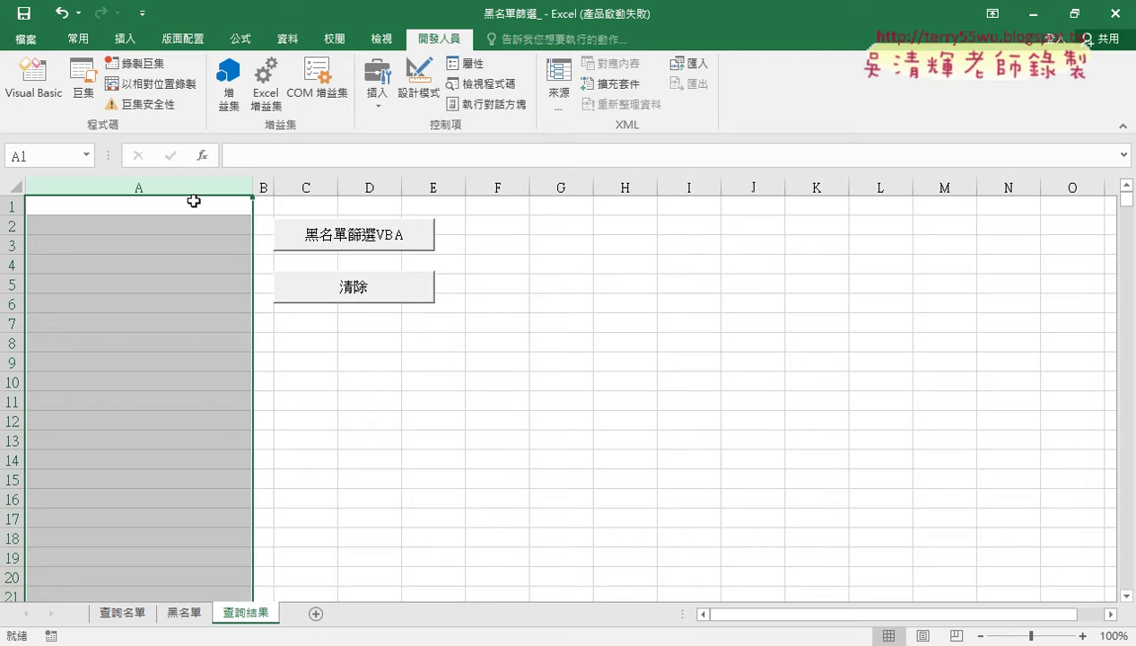
pyautogui.hotkey('ctrl', 'z')
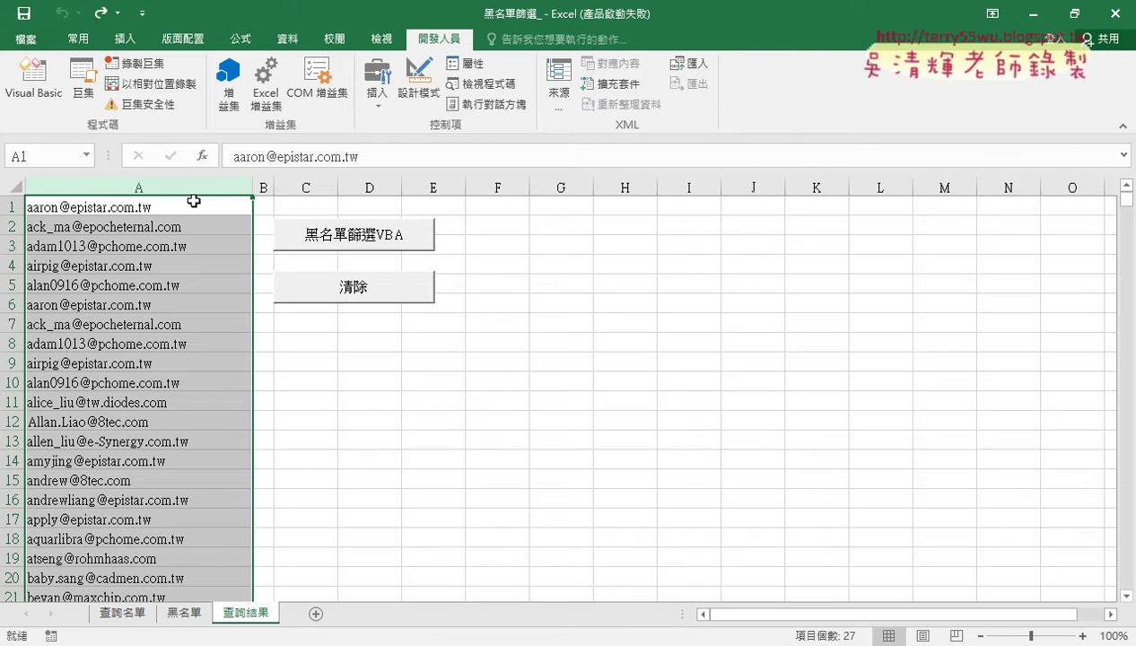
pyautogui.click(33, 81)
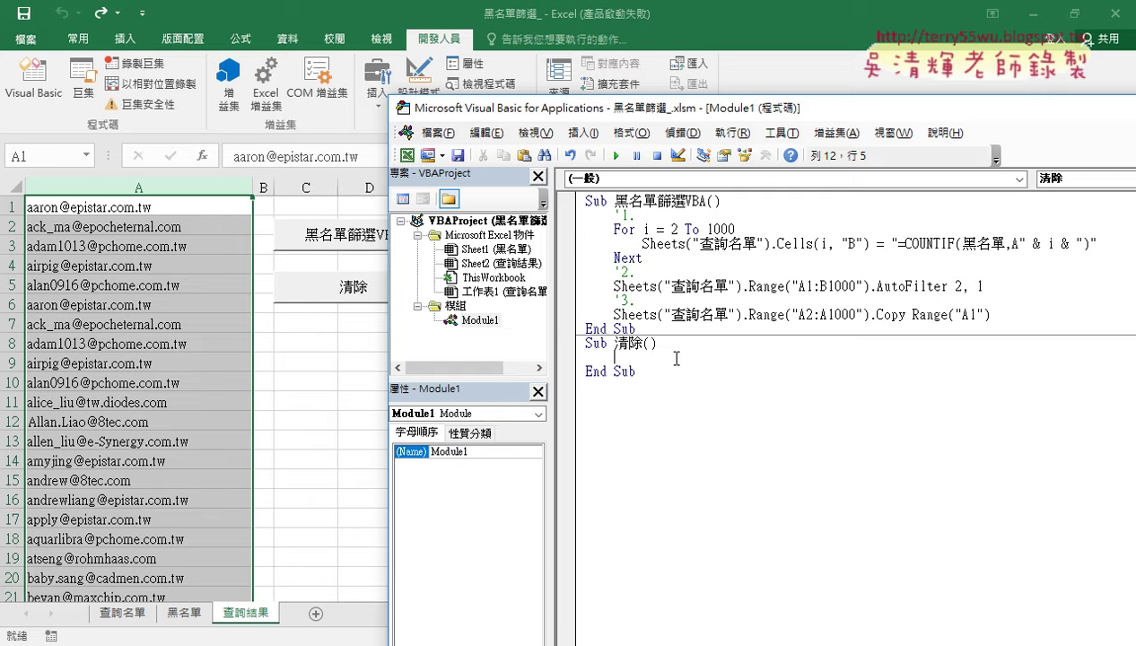
# - In the 清除 macro, enter Columns and pick ClearContents from the IntelliSense list
pyautogui.write('T')
pyautogui.write('c')
pyautogui.write('ol')
pyautogui.write('umn')
pyautogui.write('s')
pyautogui.write('(')
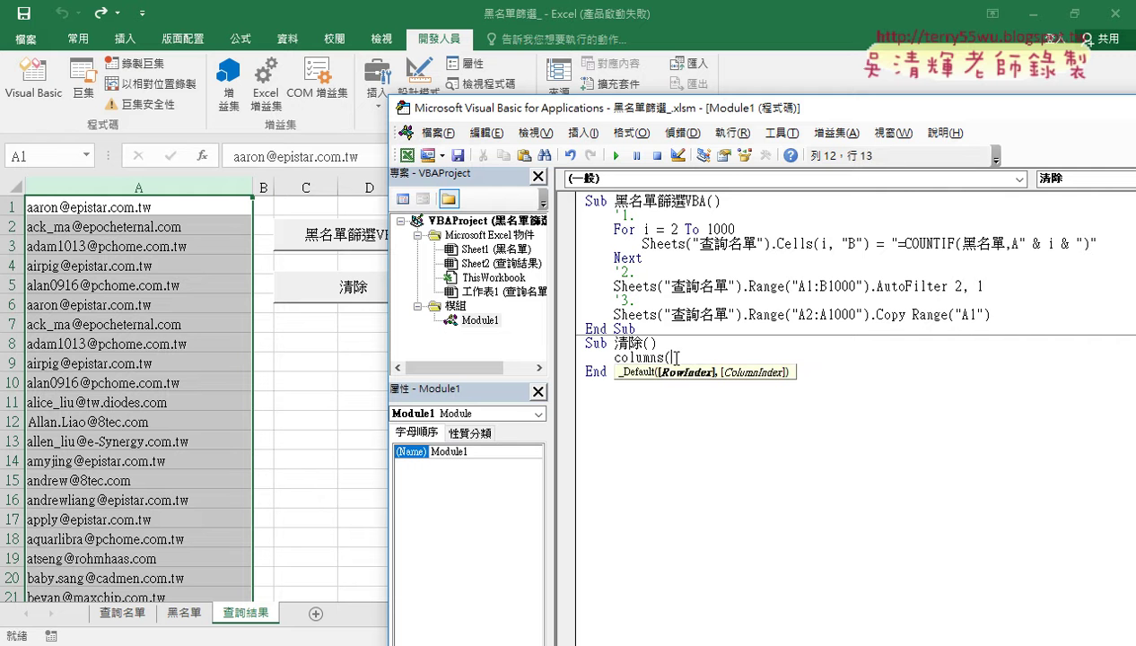
pyautogui.write('"')
pyautogui.write('A"')
pyautogui.write(')')
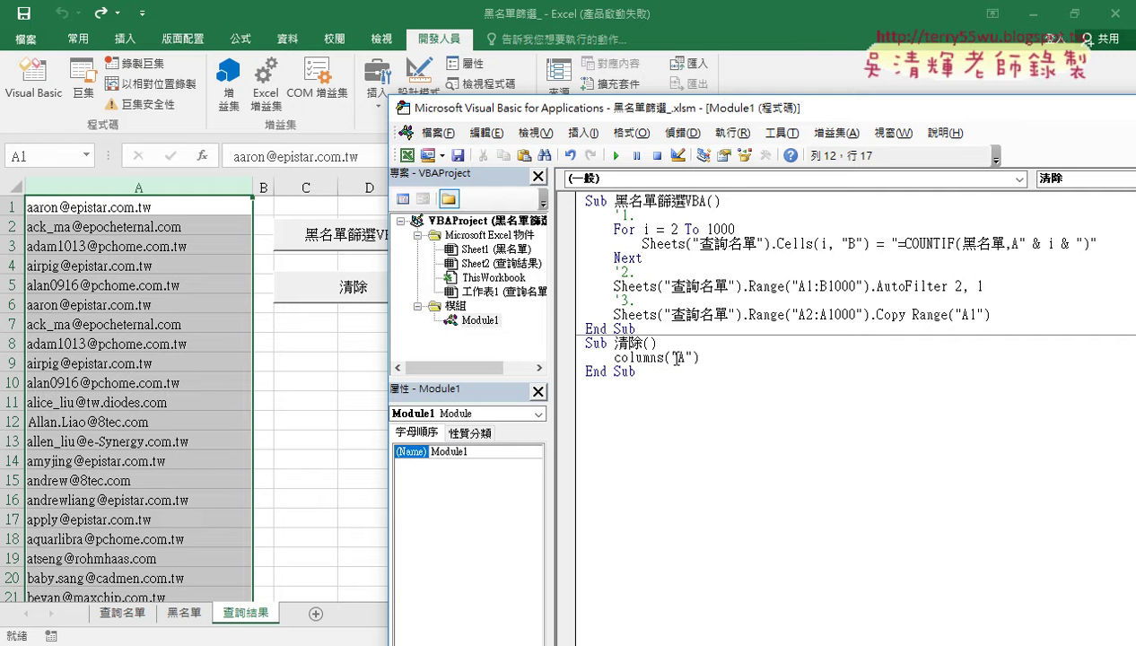
pyautogui.write('.')
pyautogui.press('BackSpace')
pyautogui.press('BackSpace')
pyautogui.press('BackSpace')
pyautogui.press('BackSpace')
pyautogui.press('BackSpace')
pyautogui.press('BackSpace')
pyautogui.write('.c')
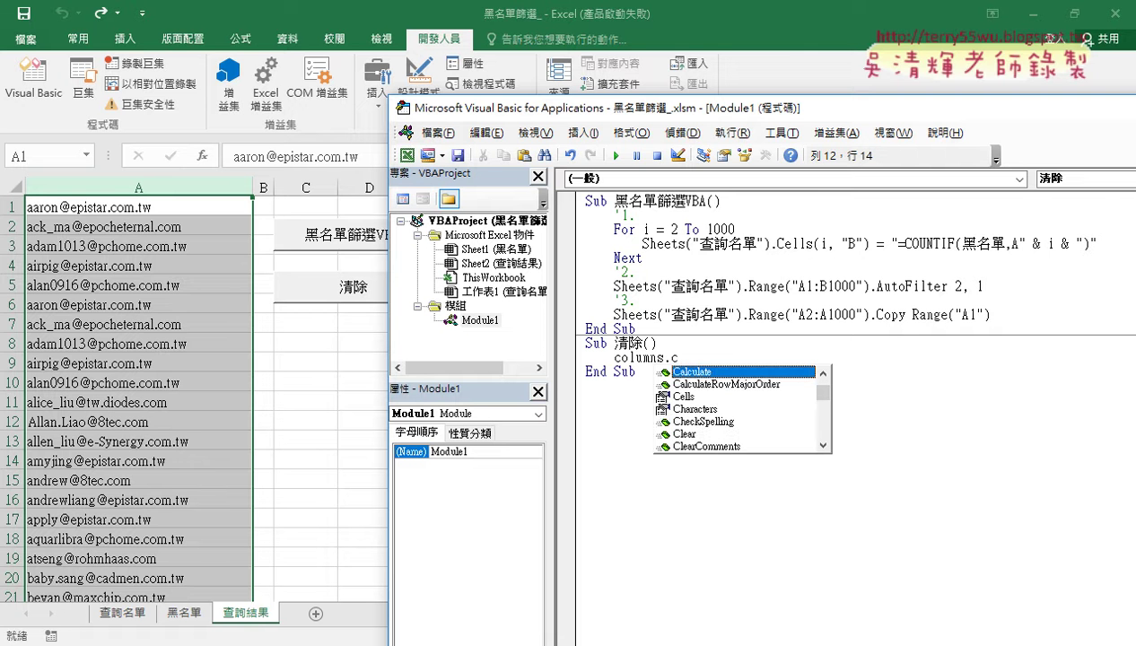
pyautogui.write('l')
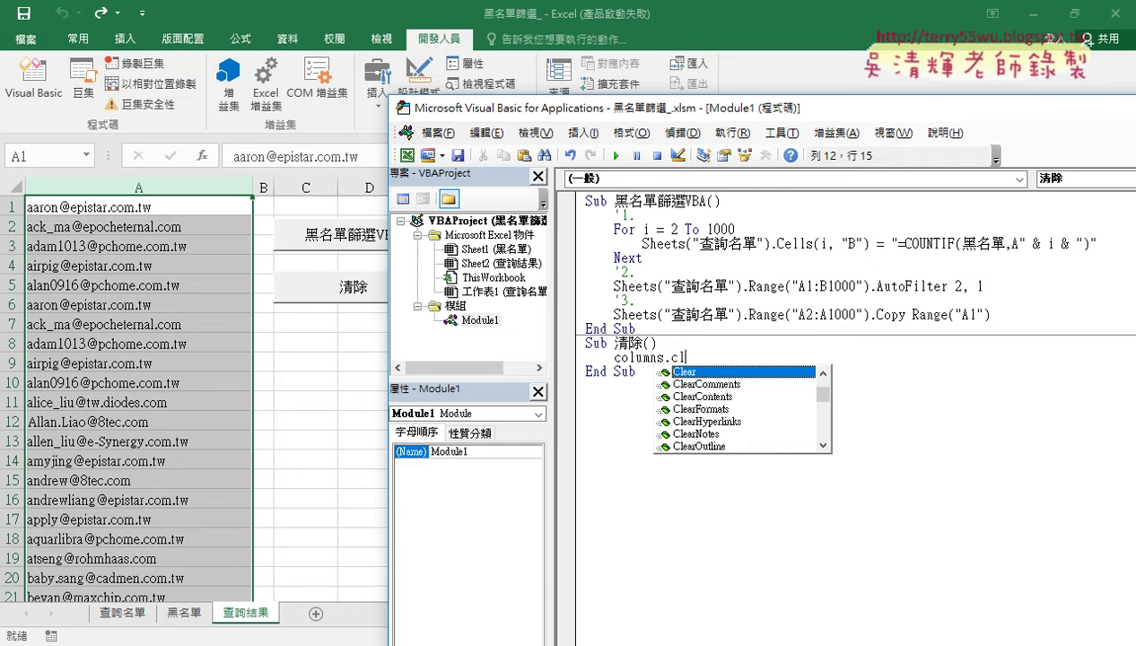
pyautogui.press('Down')
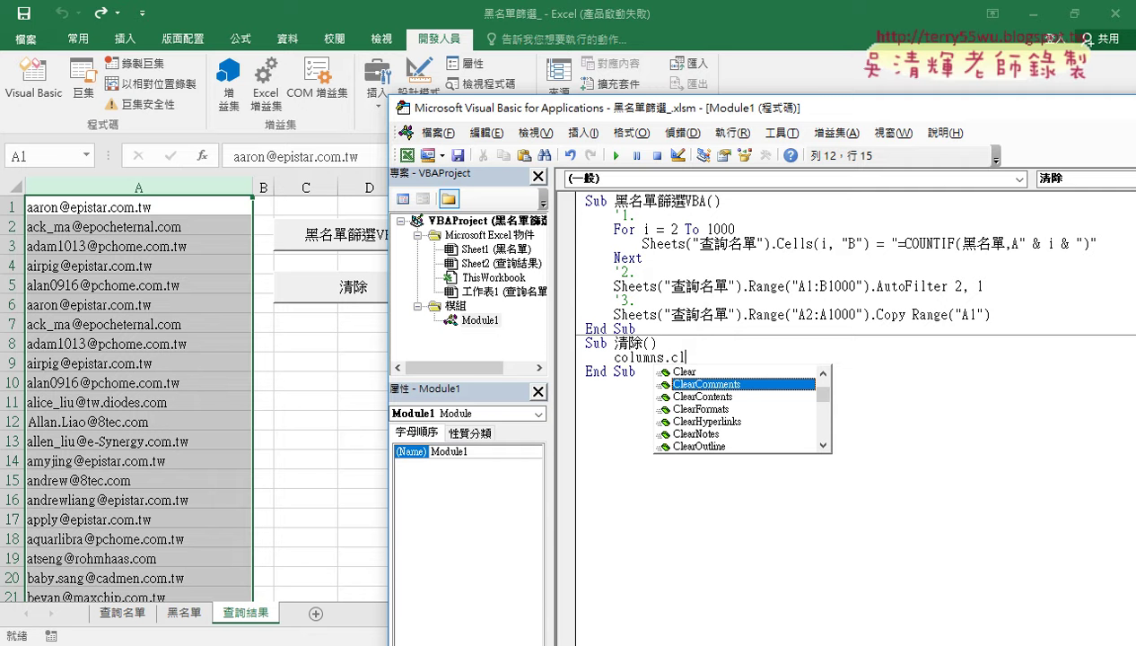
pyautogui.press('Down')
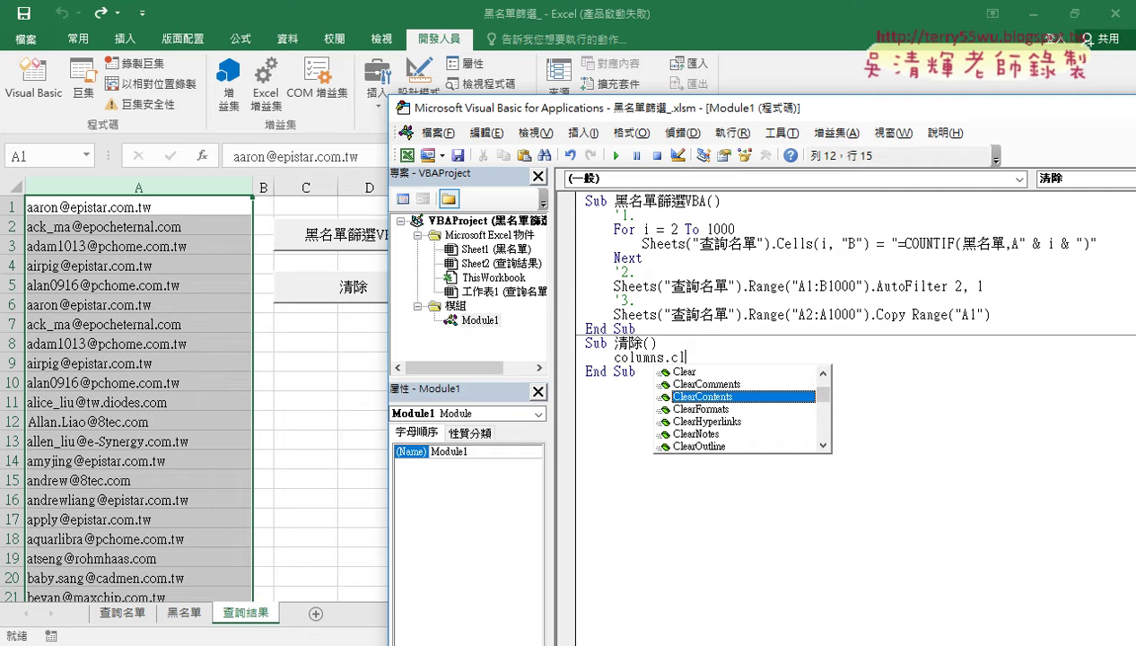
pyautogui.doubleClick(714, 396)
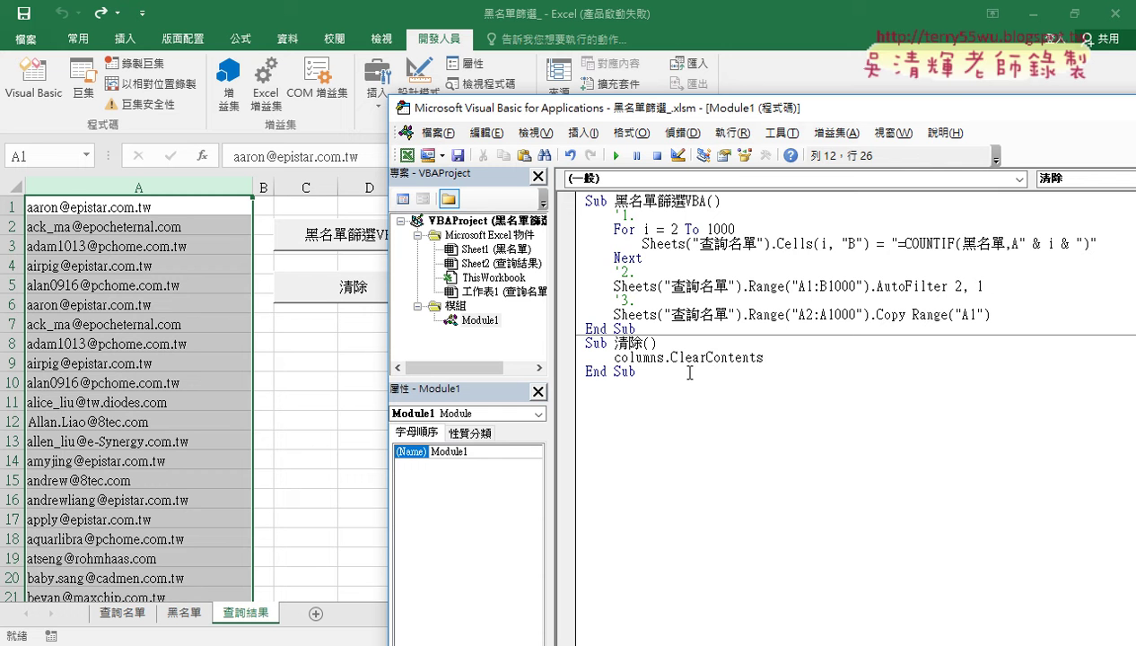
# - Complete the line as Columns("A").ClearContents, then run 清除 with the sheet button
pyautogui.click(664, 358)
pyautogui.write('("')
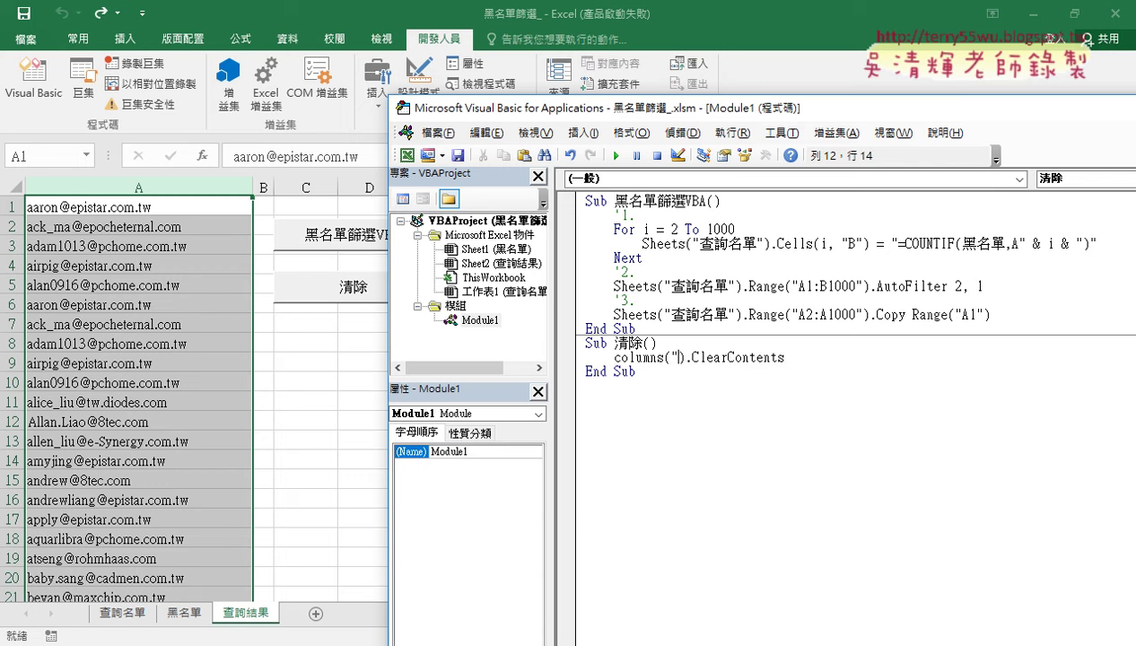
pyautogui.write('A')
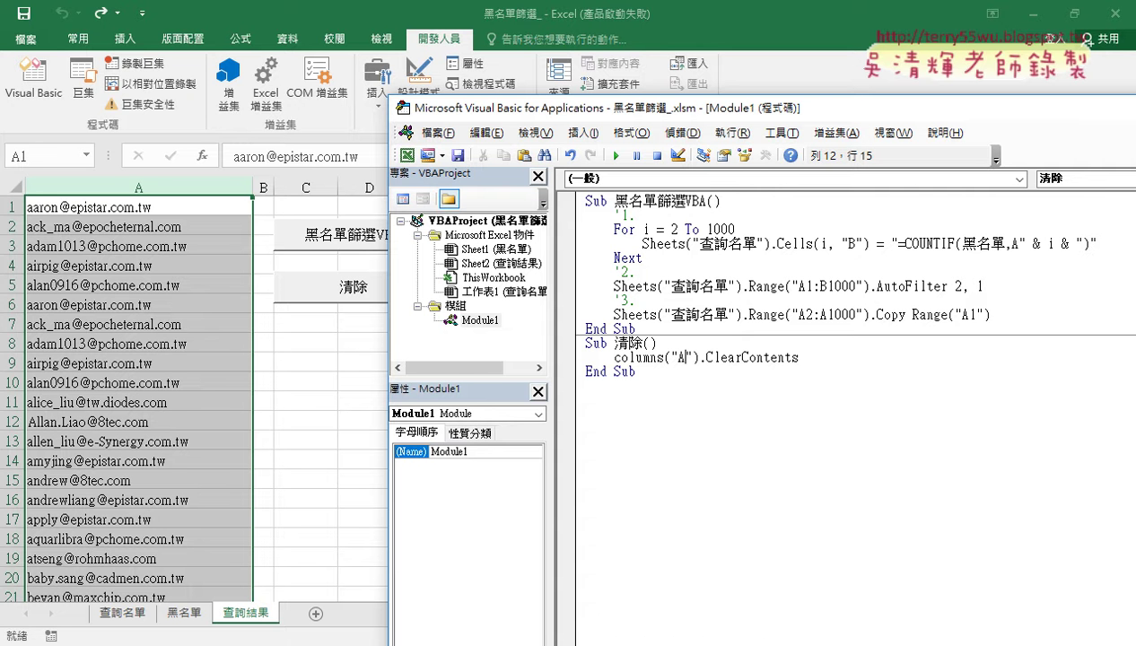
pyautogui.press('Up')
pyautogui.press('Down')
pyautogui.click(330, 357)
pyautogui.click(349, 301)
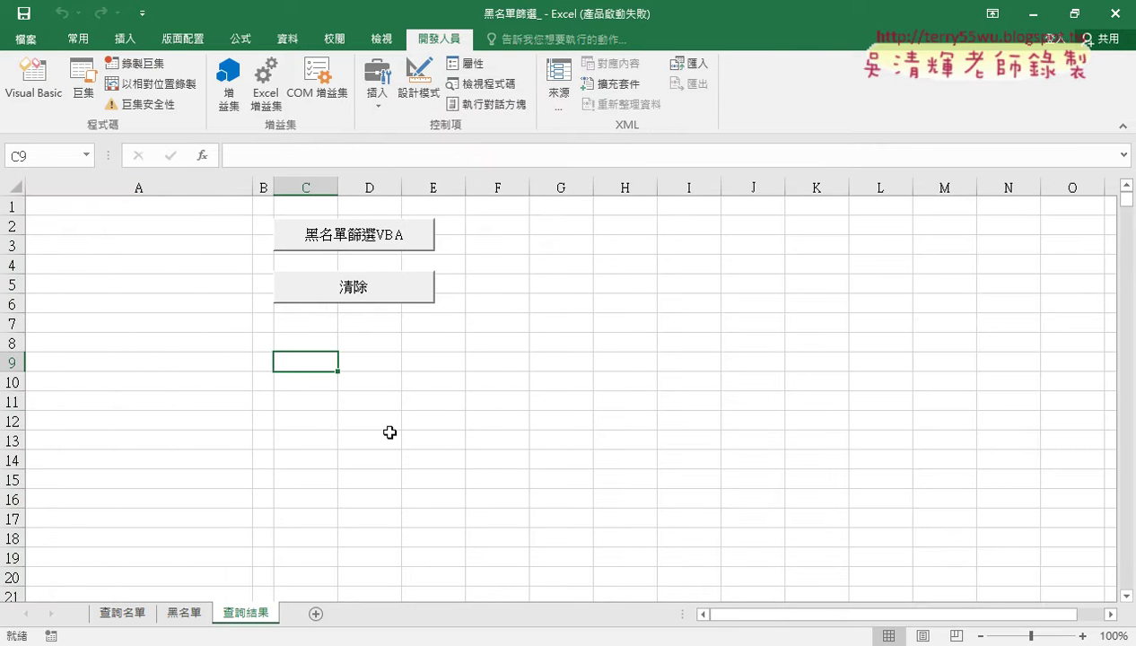
# - Reopen the code and highlight the macro's AutoFilter, Copy and Sheets("查詢名單") parts
pyautogui.click(41, 95)
pyautogui.moveTo(672, 109); pyautogui.dragTo(537, 76)
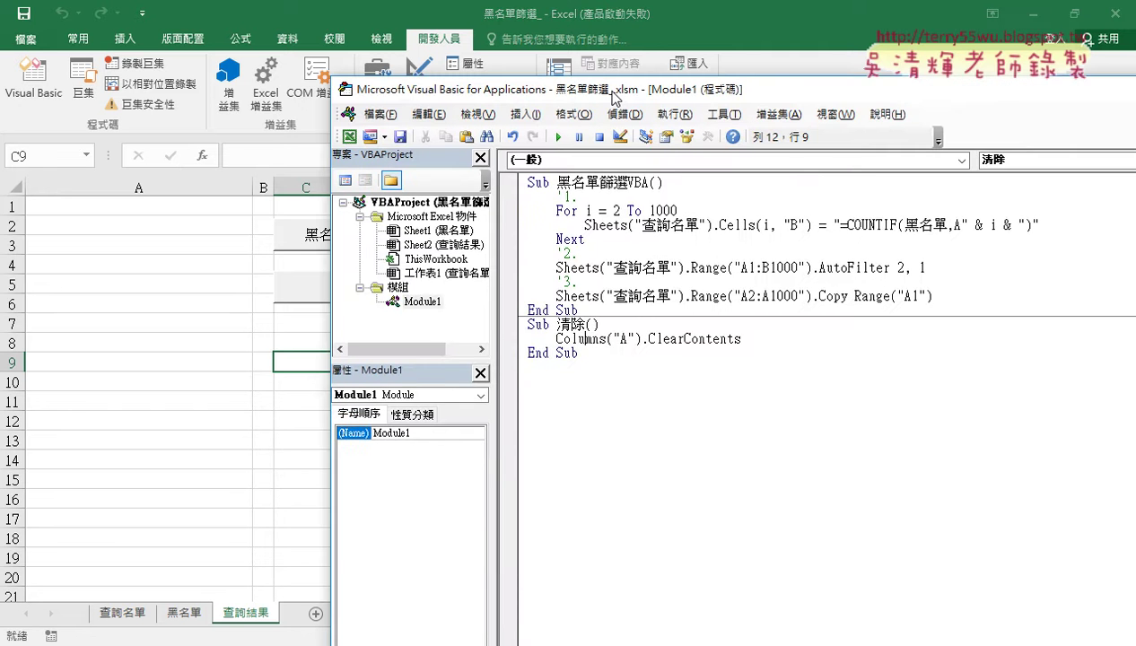
pyautogui.moveTo(882, 281); pyautogui.dragTo(431, 280)
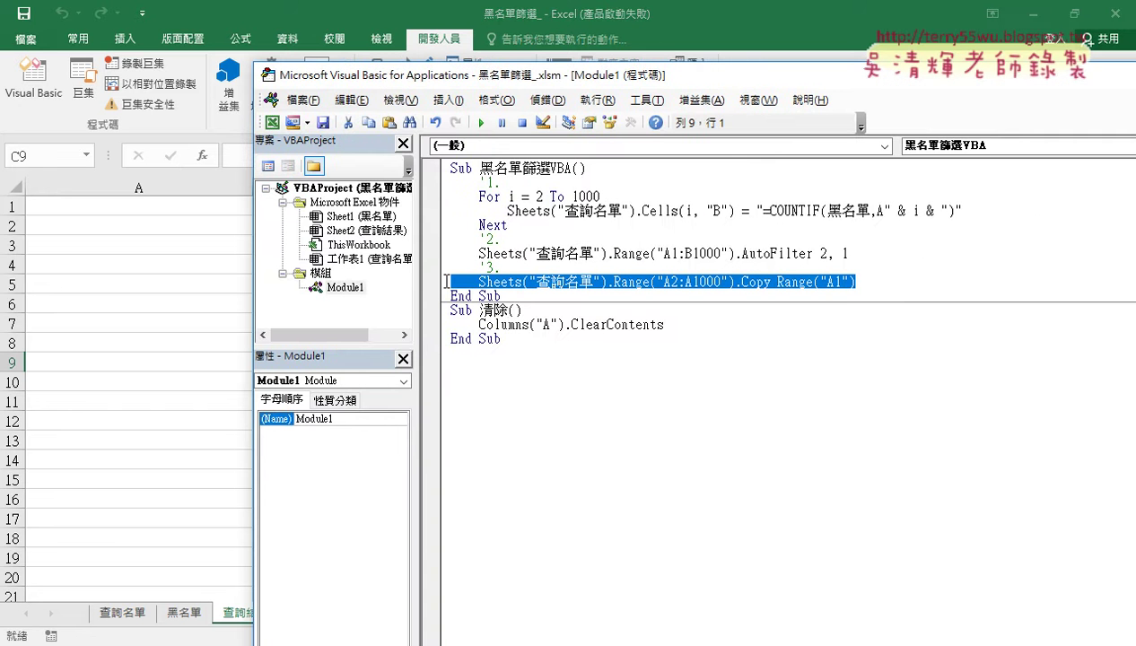
pyautogui.moveTo(849, 254); pyautogui.dragTo(426, 254)
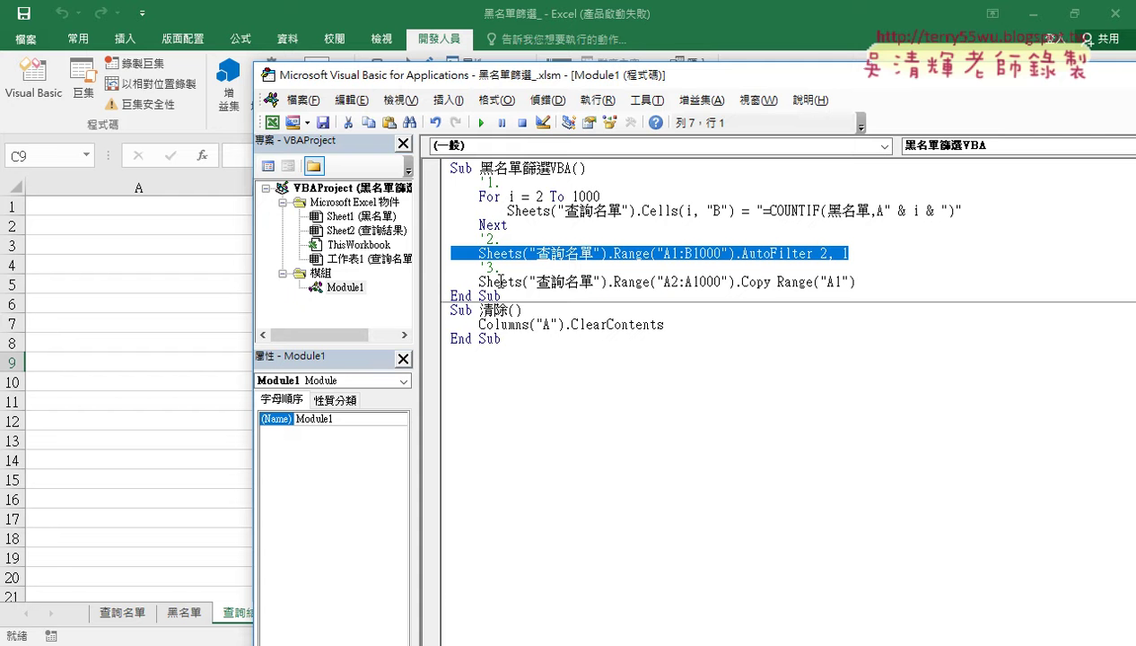
pyautogui.click(621, 254)
pyautogui.moveTo(743, 254); pyautogui.dragTo(813, 254)
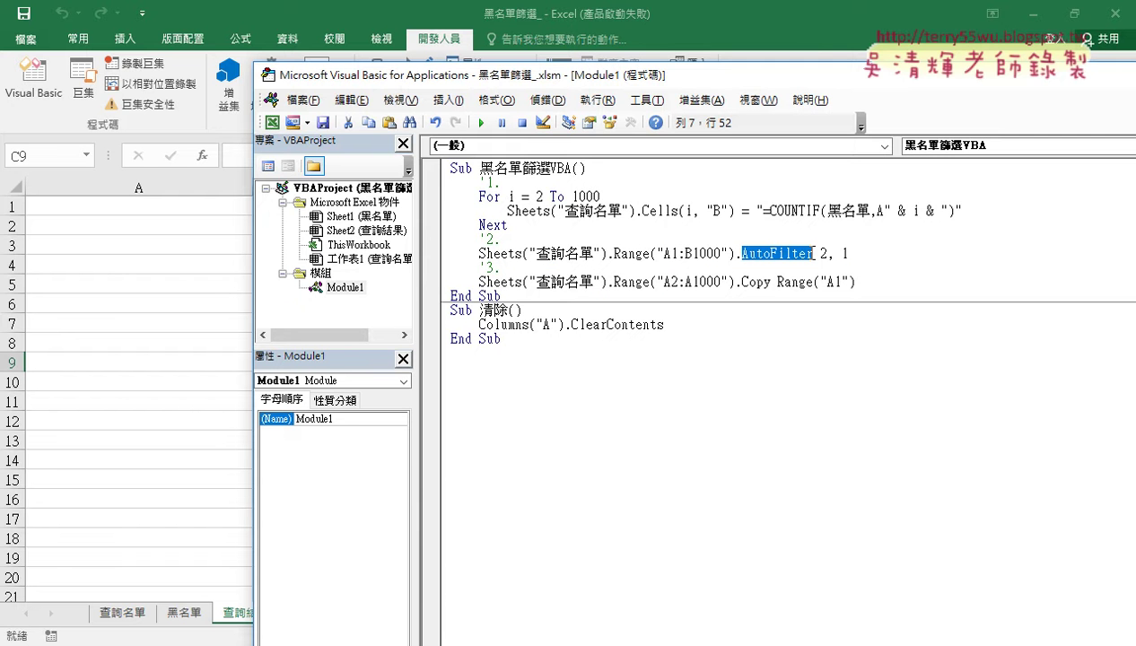
pyautogui.moveTo(742, 282); pyautogui.dragTo(770, 282)
pyautogui.moveTo(479, 254); pyautogui.dragTo(609, 256)
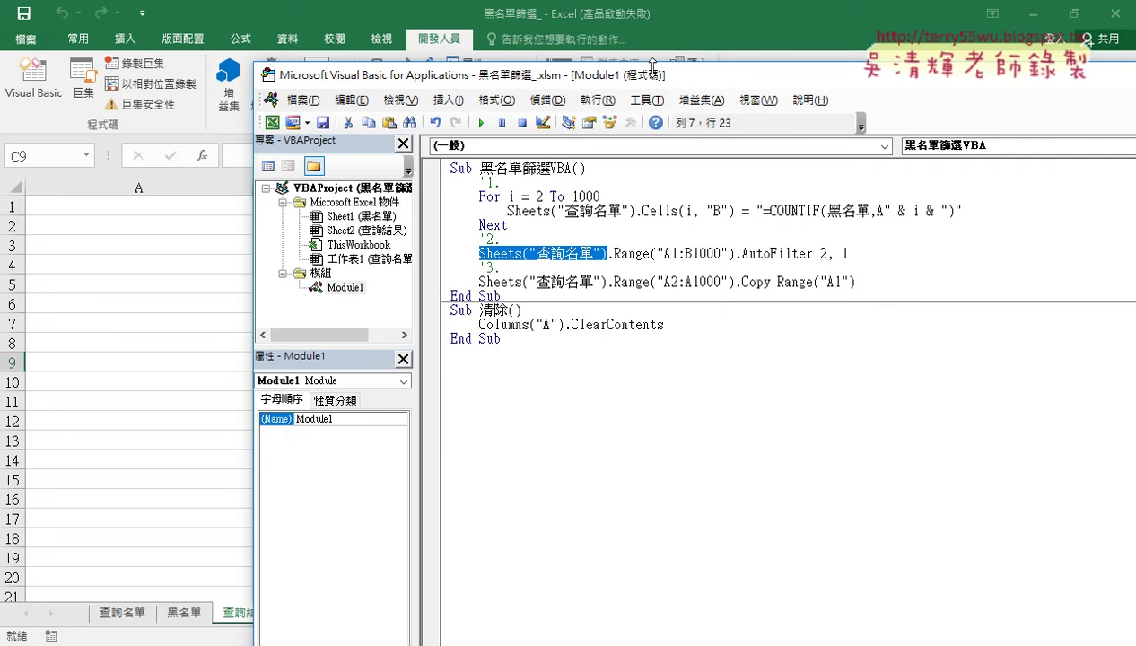
pyautogui.moveTo(653, 67)
pyautogui.mouseDown()
pyautogui.moveTo(652, 96)
pyautogui.moveTo(639, 83)
pyautogui.mouseUp()
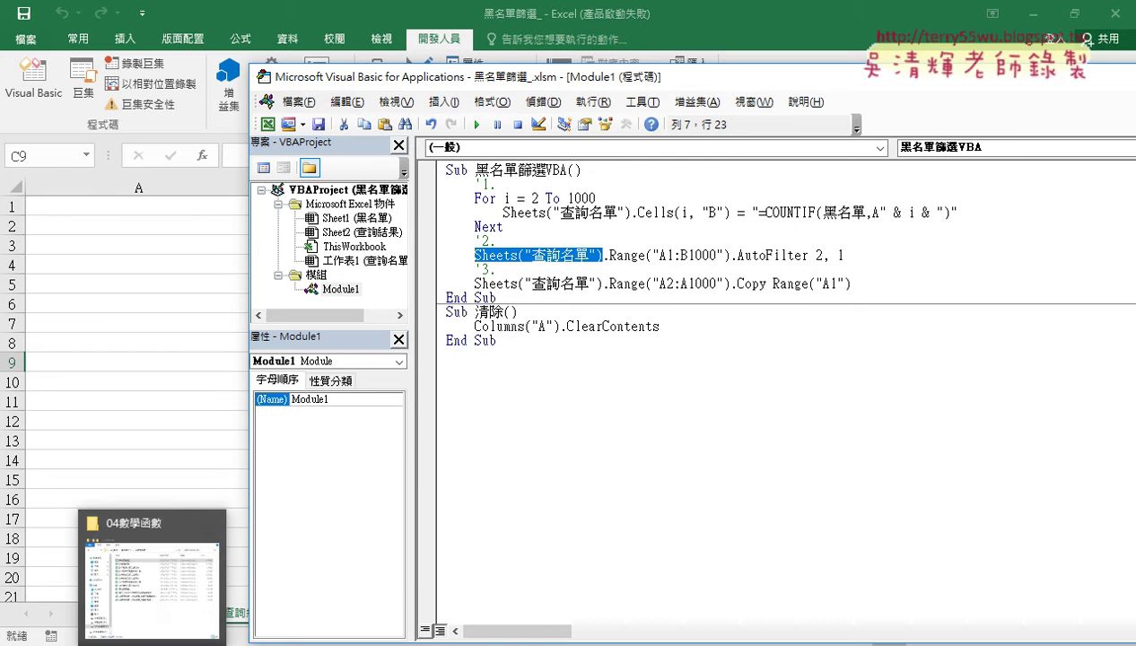
# - Open 範例_COUNTIF樂透彩中獎機率統計 from the 04數學函數 folder
pyautogui.click(157, 588)
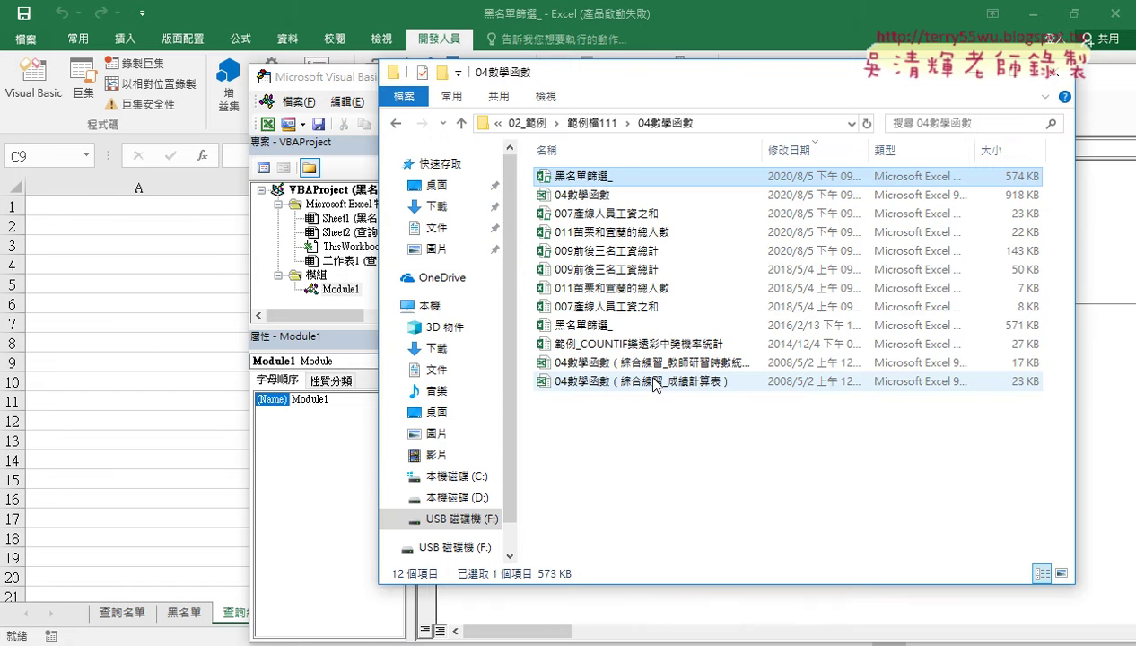
pyautogui.click(655, 345)
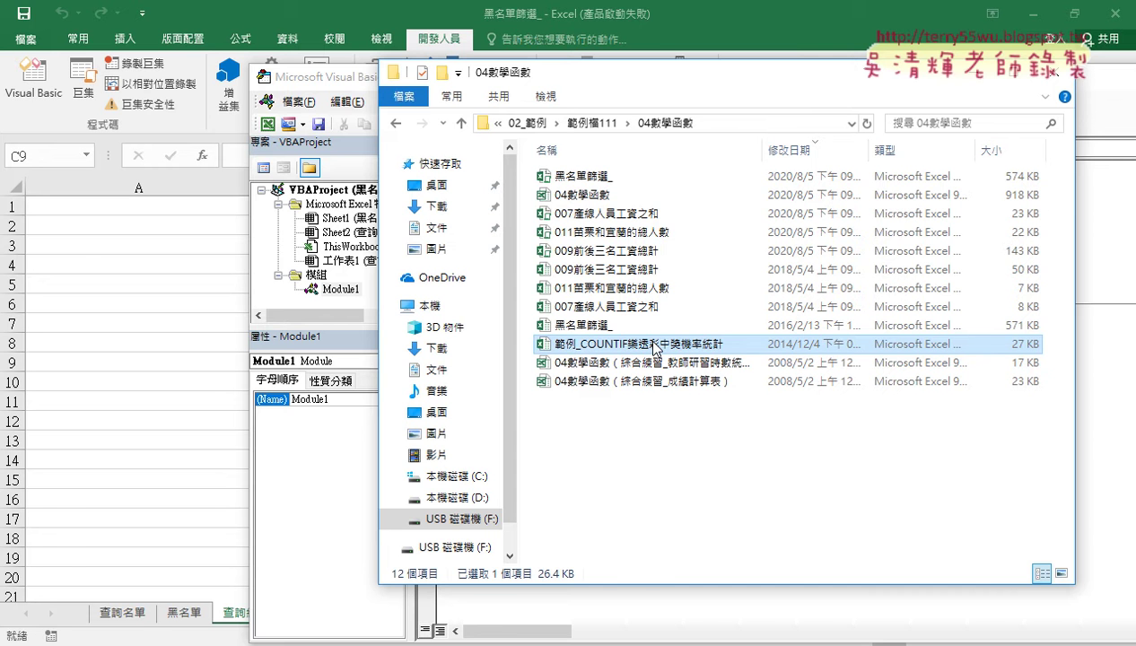
pyautogui.doubleClick(655, 345)
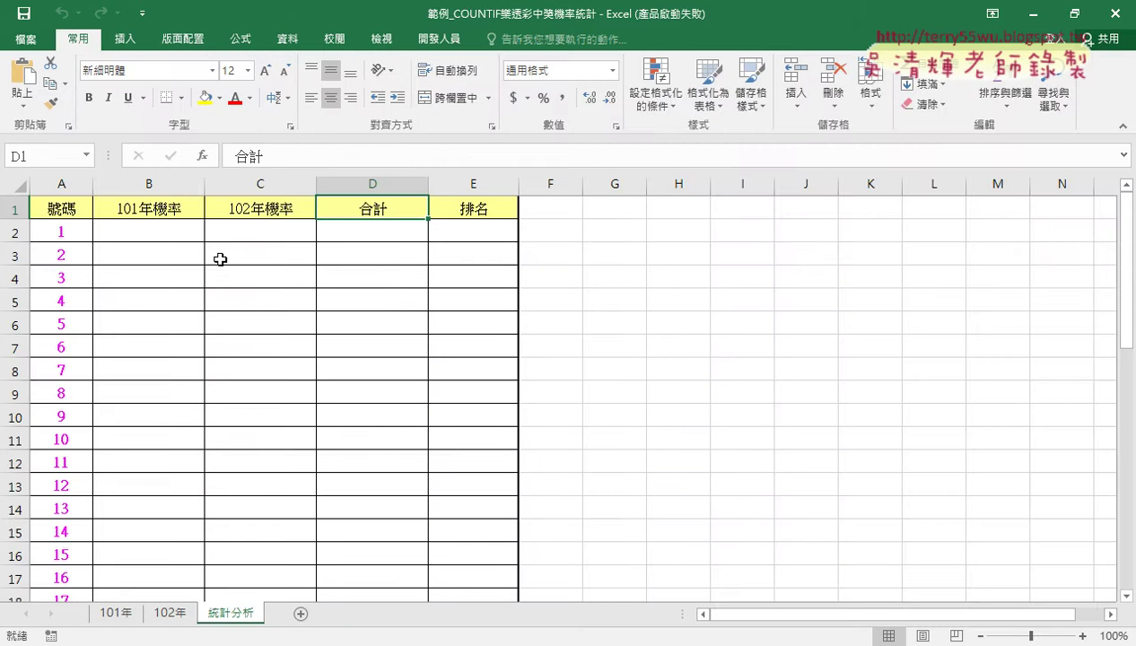
pyautogui.click(157, 231)
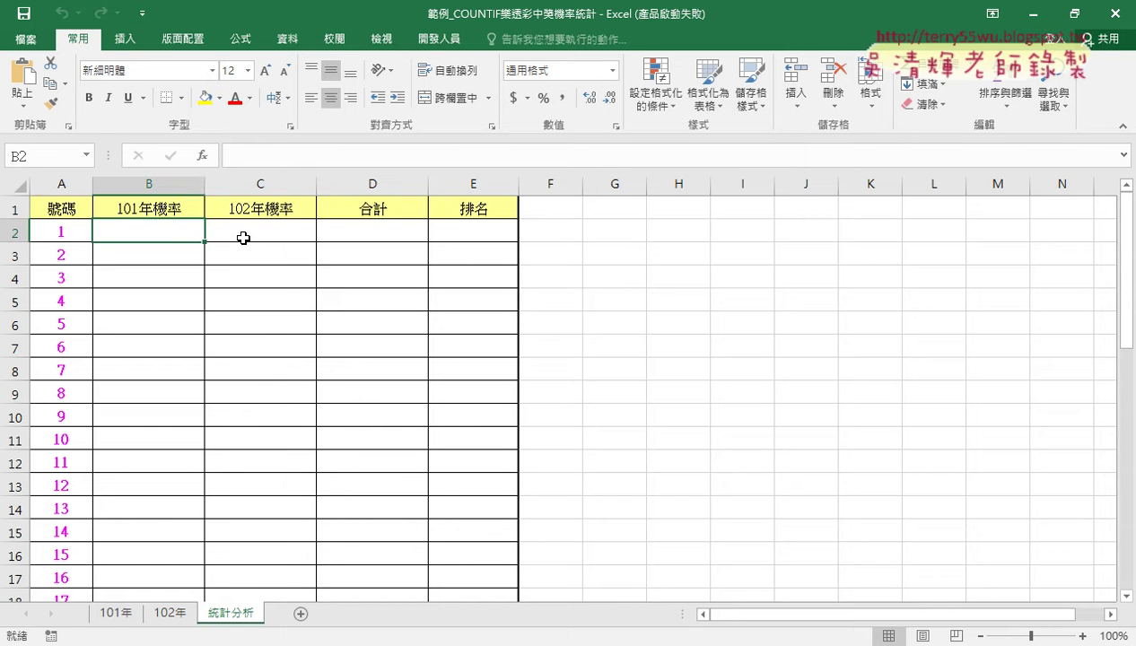
pyautogui.click(65, 236)
pyautogui.click(151, 235)
# - On the 101年 sheet, jump through the column B draw dates with Ctrl+Down and Ctrl+Up
pyautogui.click(115, 613)
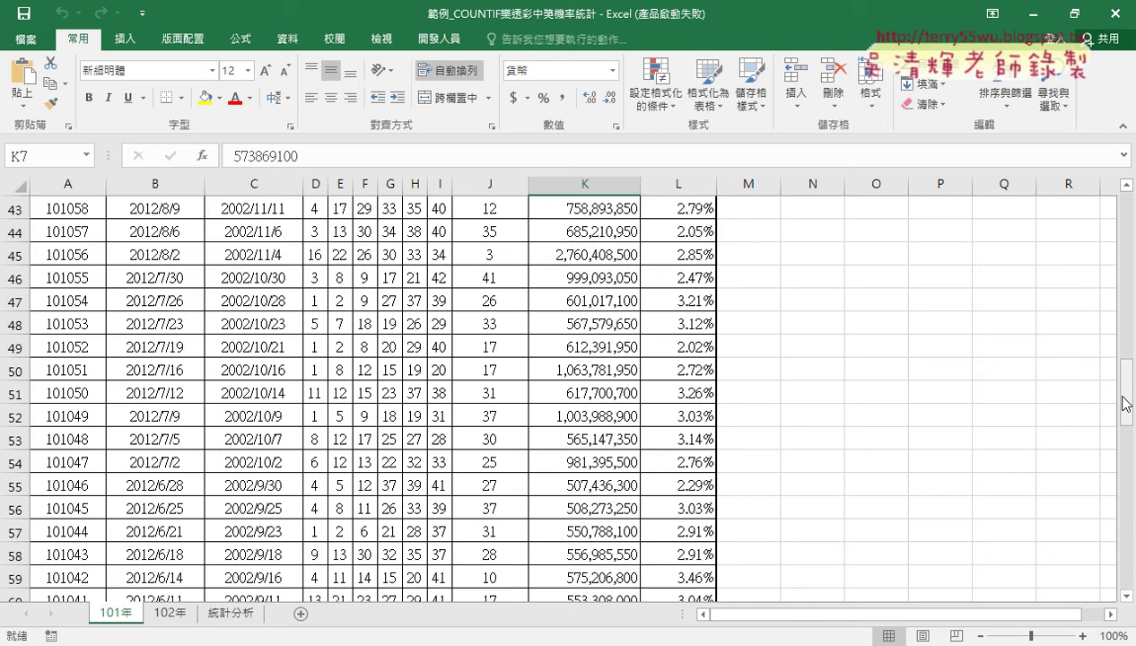
pyautogui.moveTo(1125, 393); pyautogui.dragTo(1127, 216)
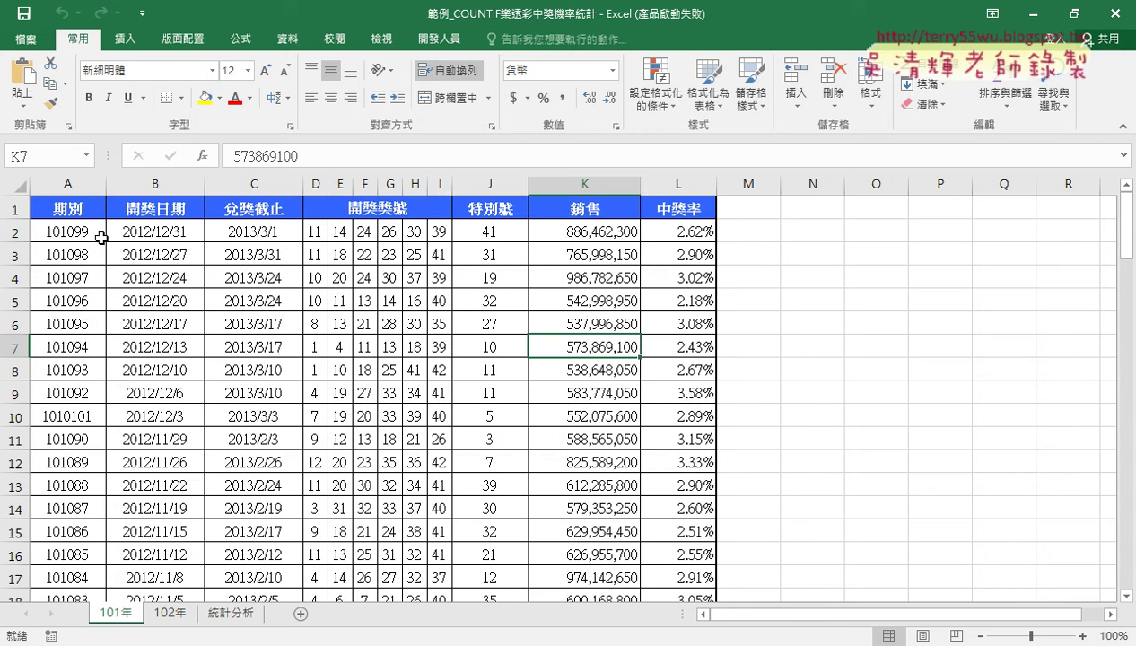
pyautogui.click(7, 234)
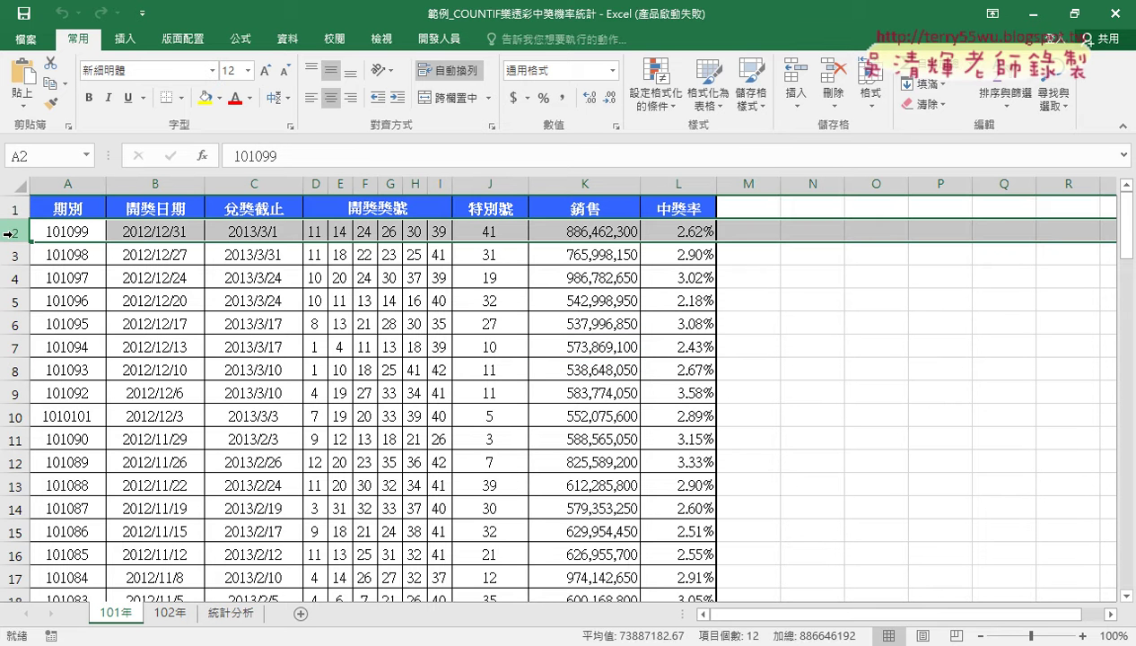
pyautogui.click(144, 226)
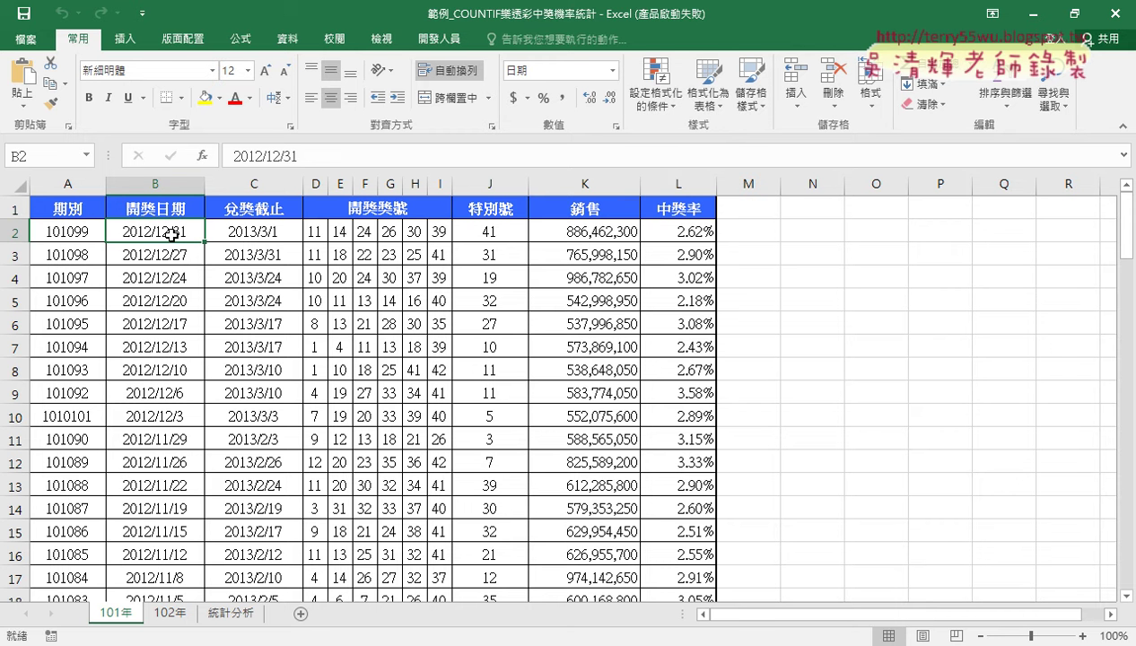
pyautogui.hotkey('ctrl', 'Down')
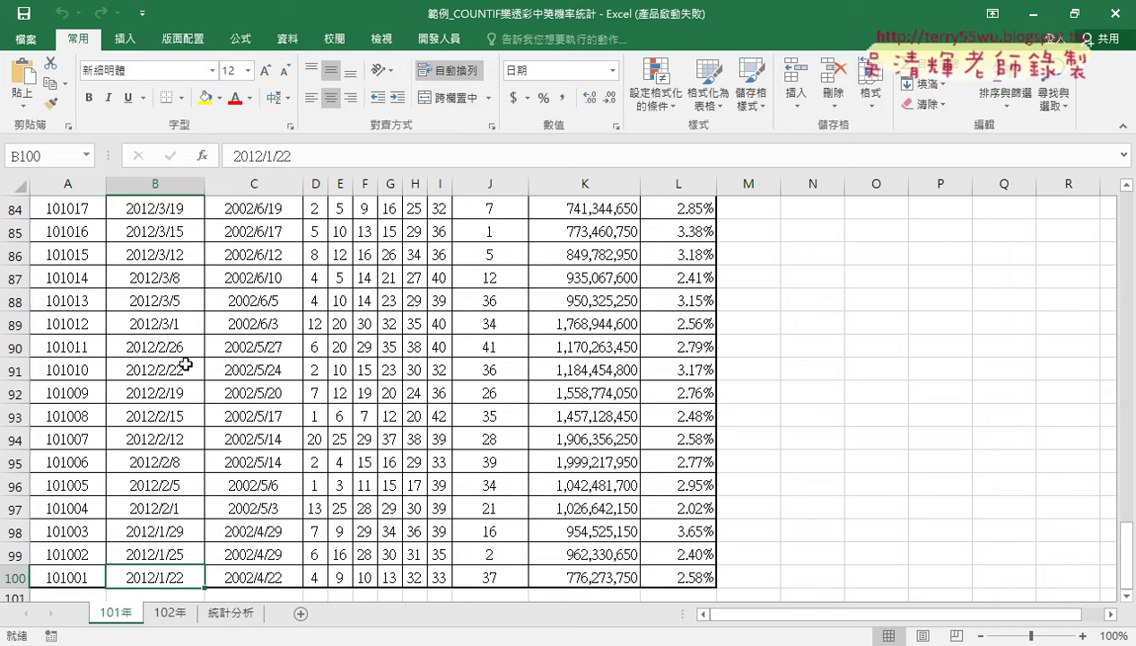
pyautogui.hotkey('ctrl', 'Up')
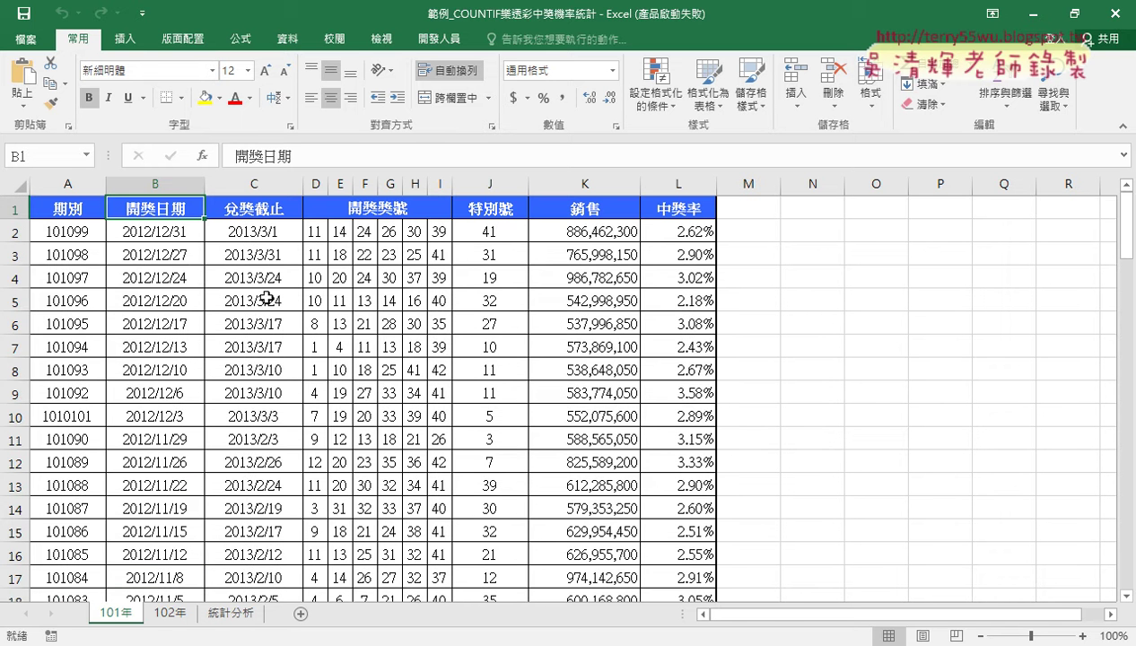
# - Select the winning numbers in rows 2 and 3 with their special numbers 41 and 31
pyautogui.moveTo(312, 231); pyautogui.dragTo(445, 235)
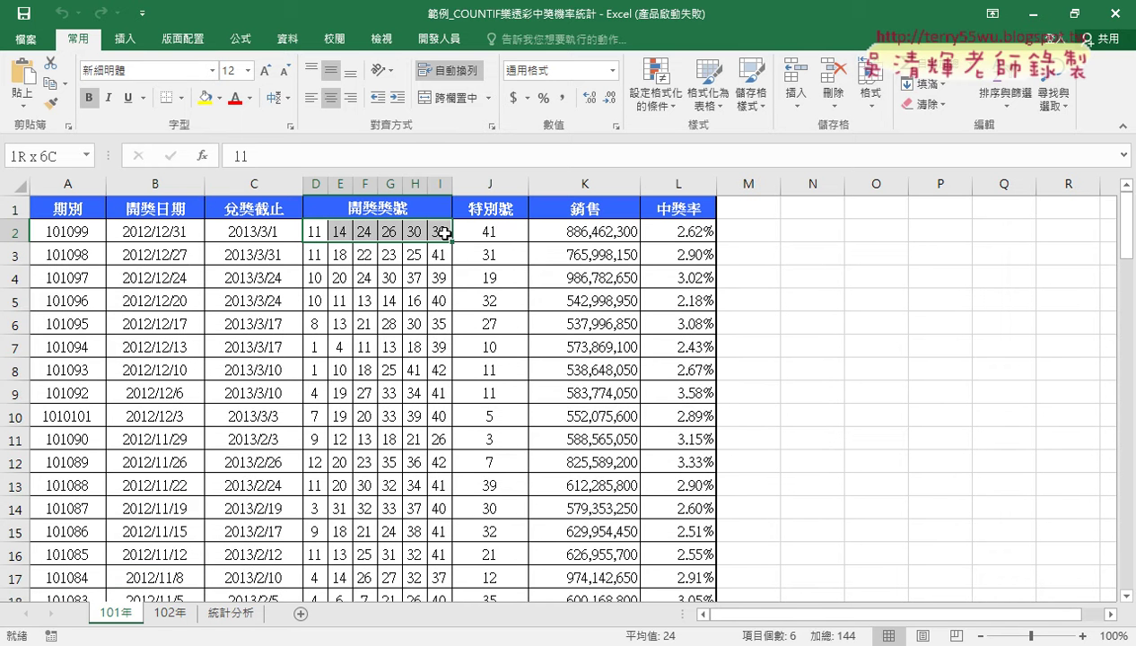
pyautogui.click(481, 231)
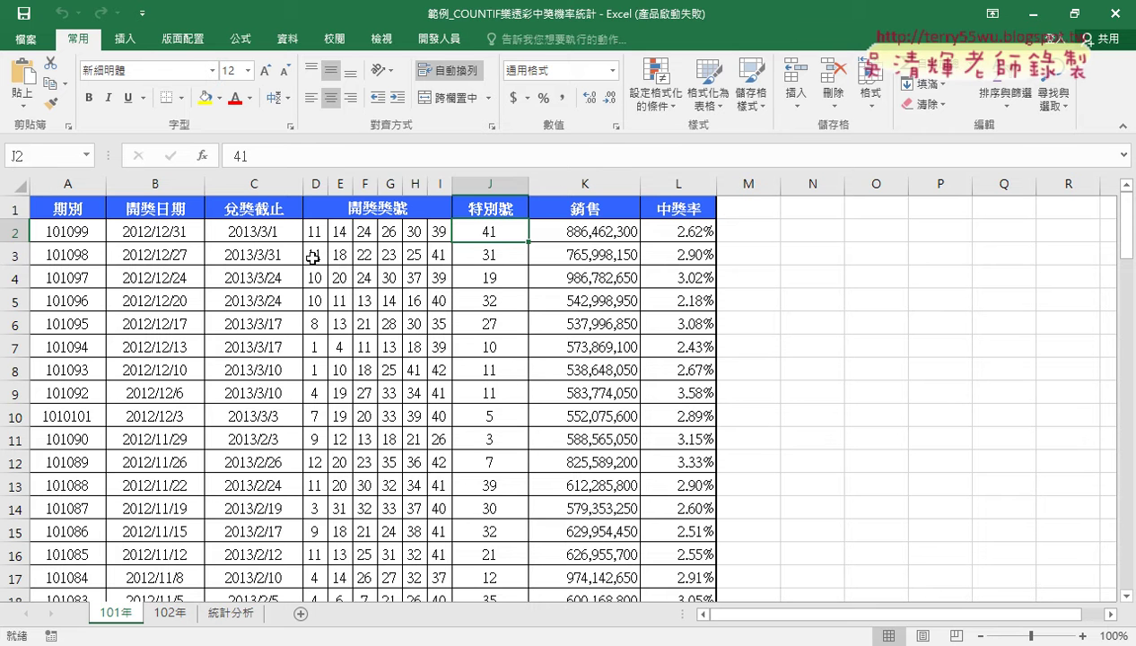
pyautogui.moveTo(313, 258); pyautogui.dragTo(431, 253)
pyautogui.click(499, 258)
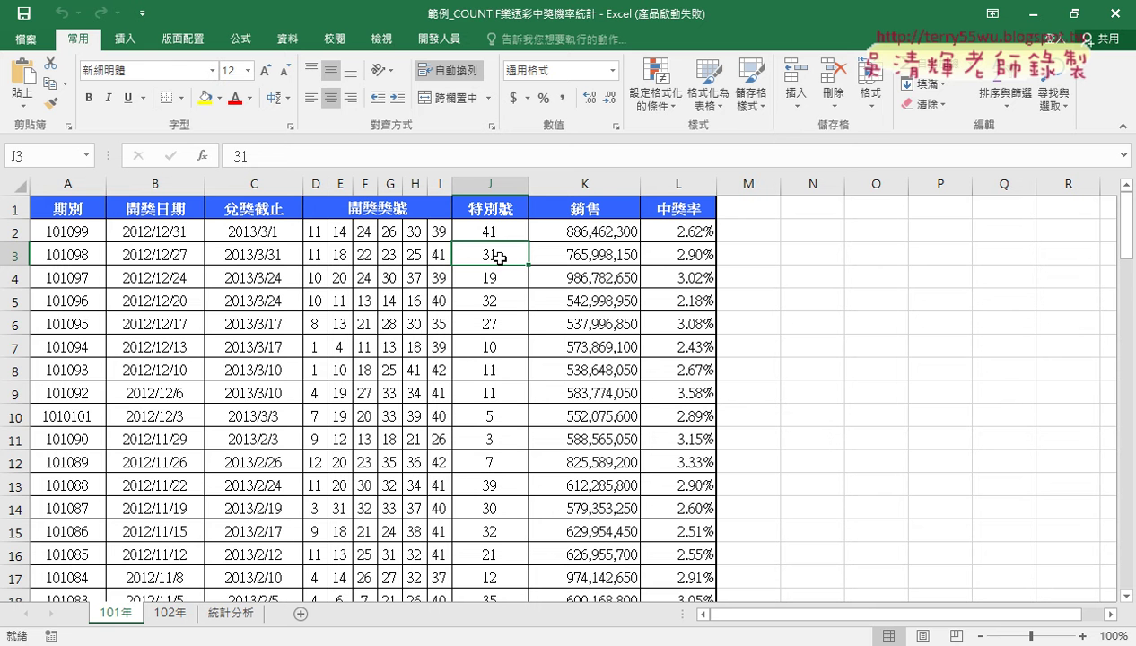
pyautogui.click(169, 613)
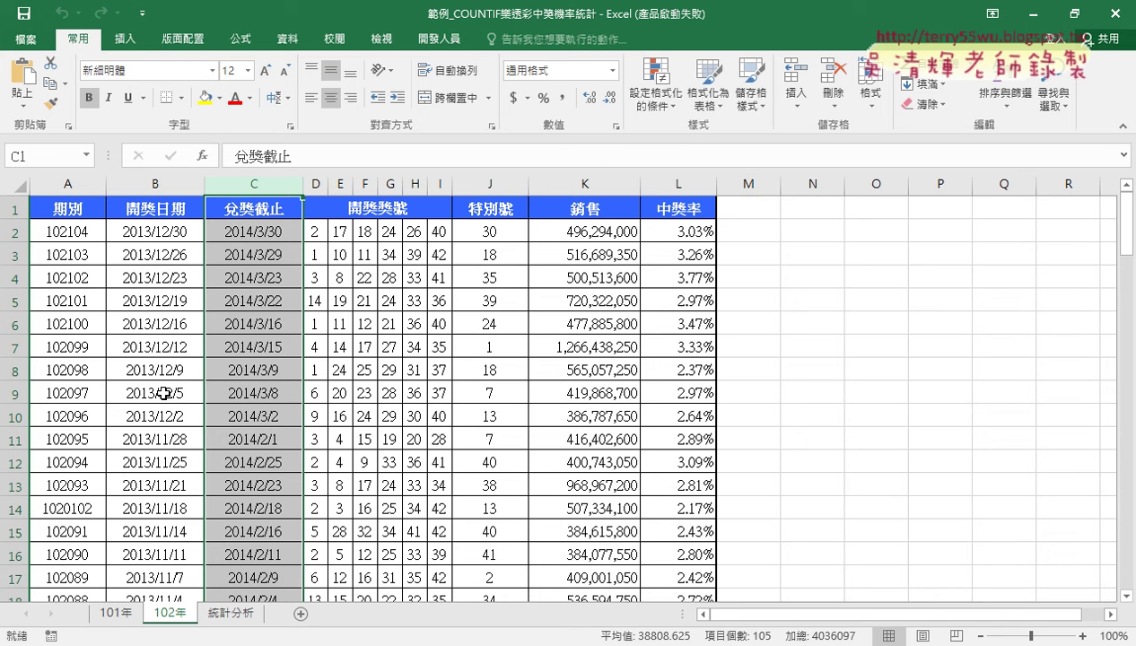
pyautogui.click(116, 617)
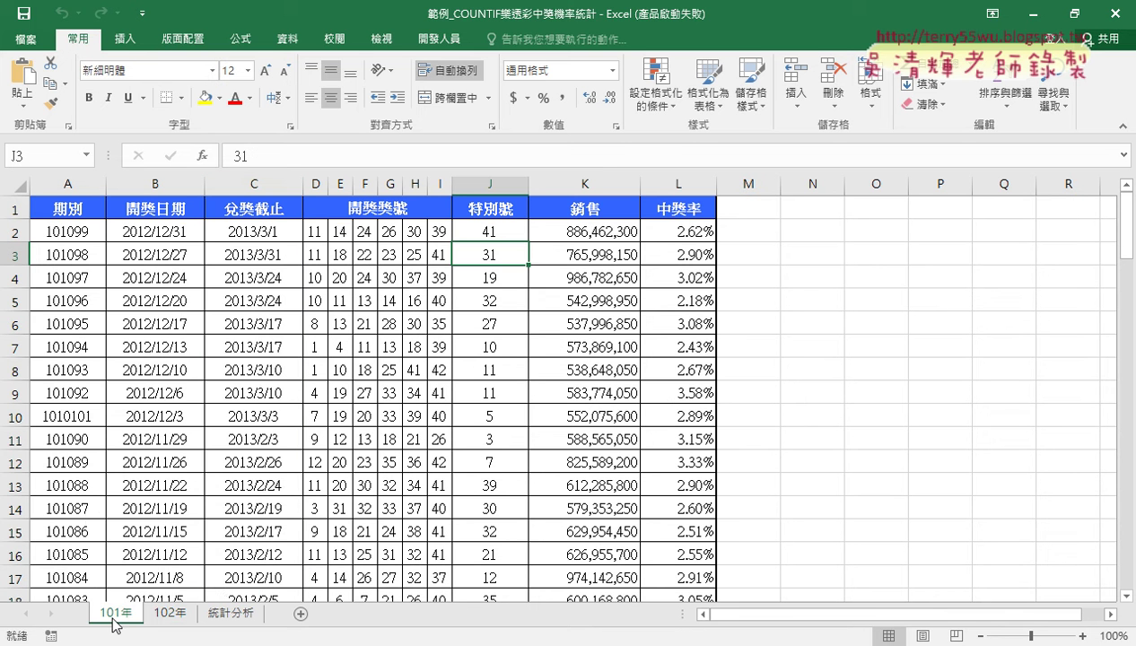
pyautogui.click(179, 616)
pyautogui.click(225, 613)
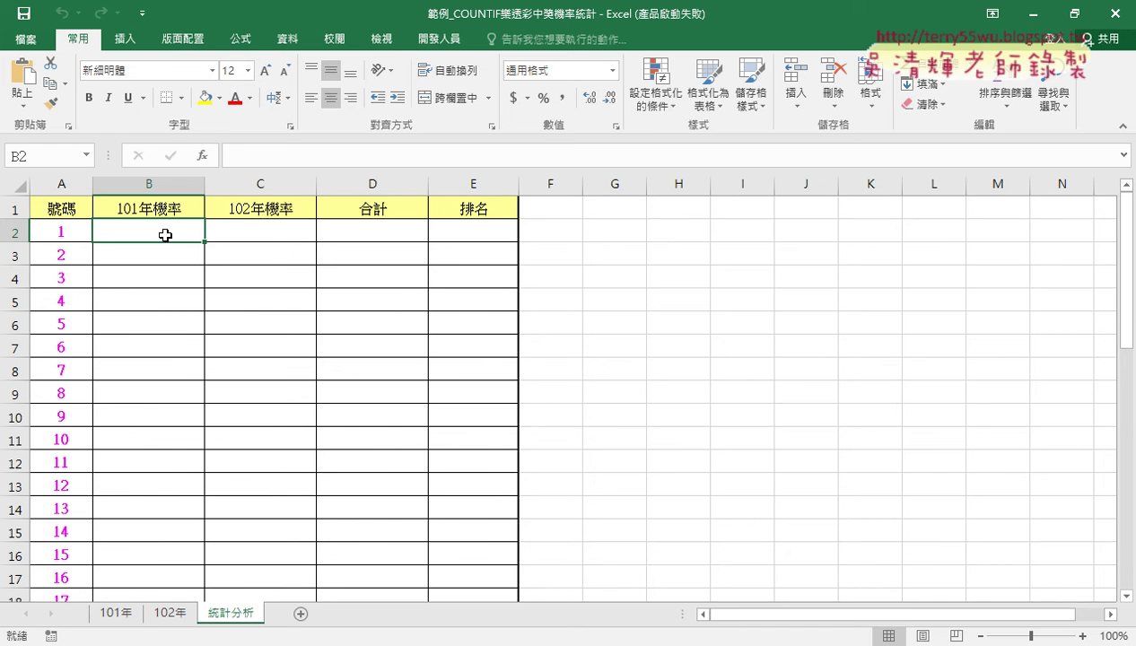
pyautogui.click(126, 614)
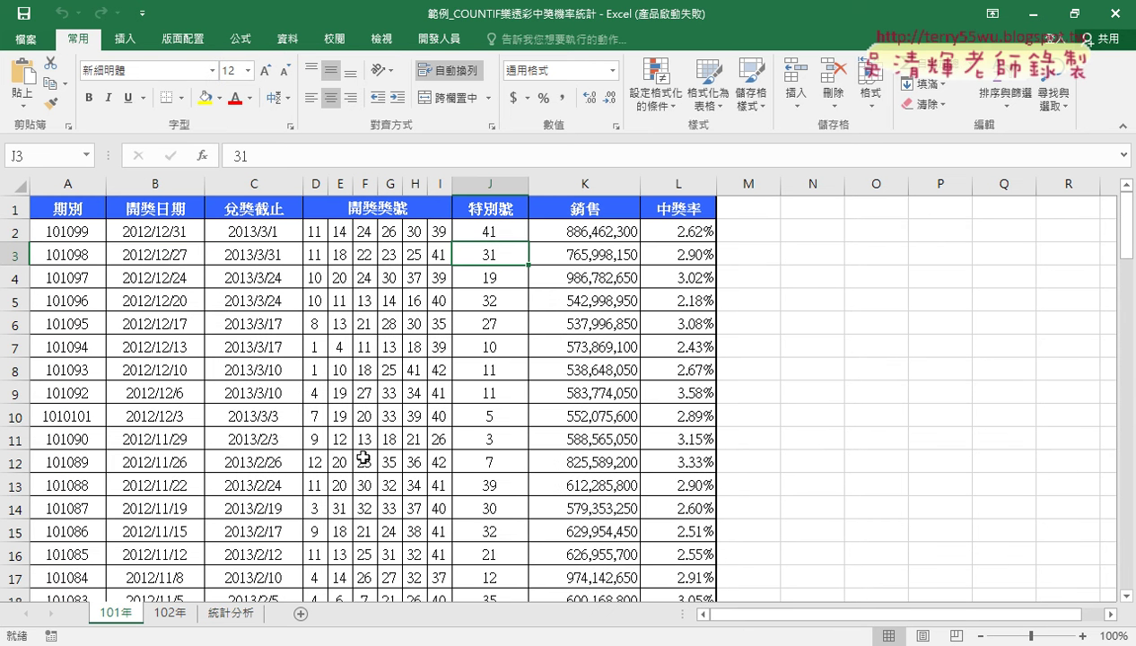